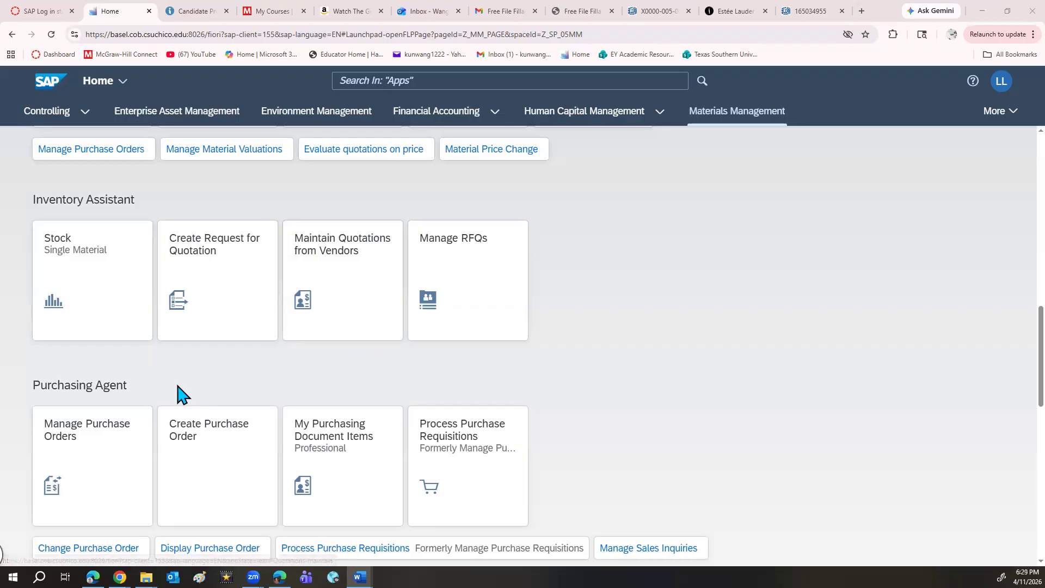
- Open the Manage RFQs app from the Inventory Assistant group of Materials Management
scroll(180, 391, "down", 3)
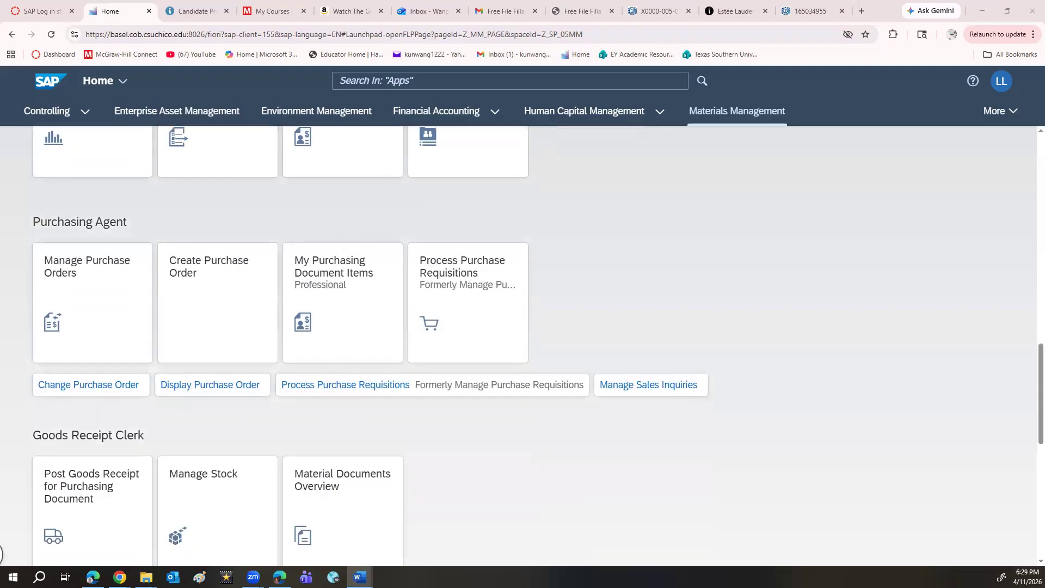
scroll(310, 357, "up", 6)
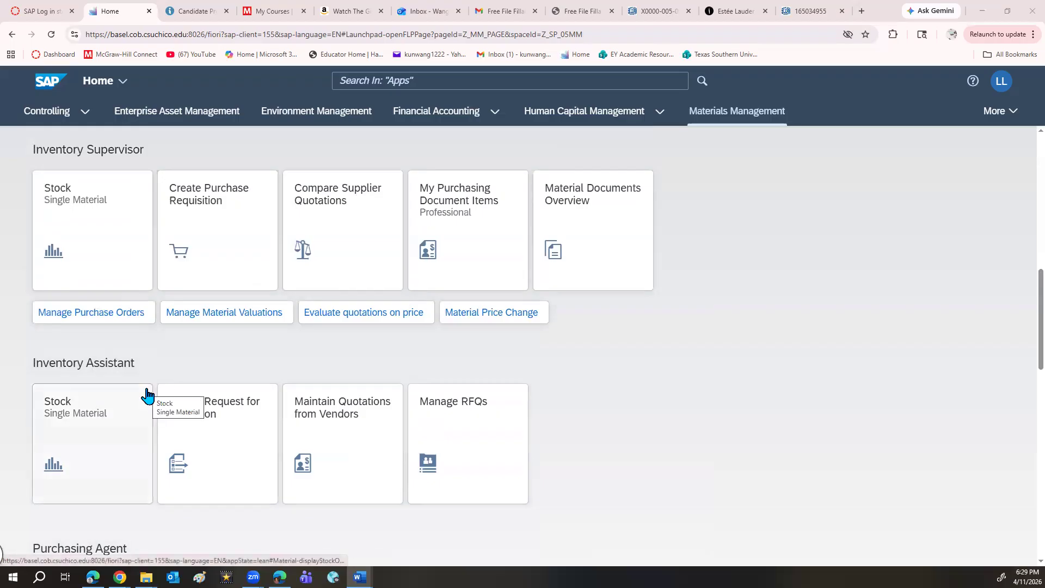
scroll(139, 403, "down", 3)
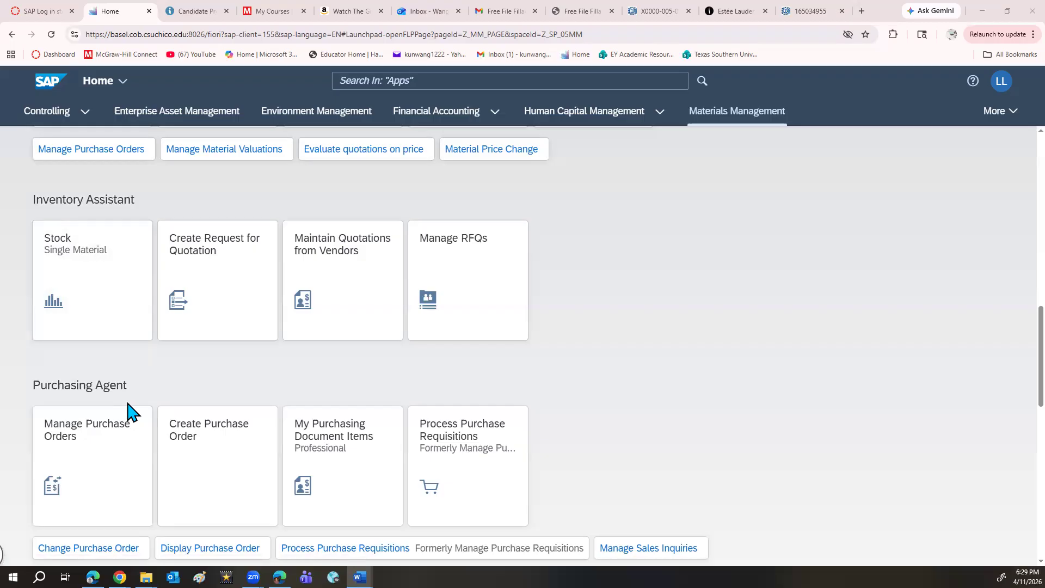
scroll(129, 412, "up", 3)
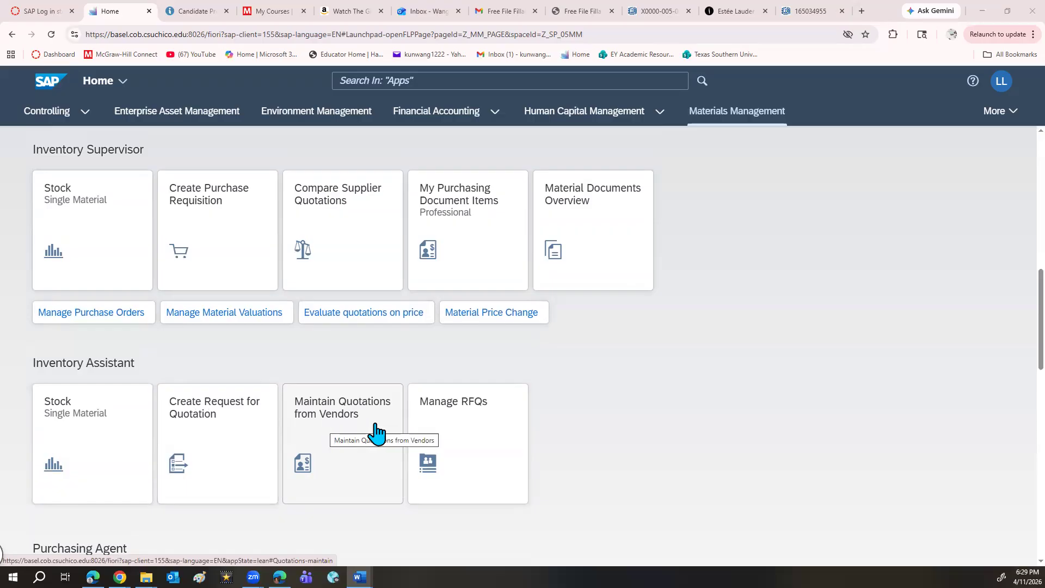
left_click(445, 430)
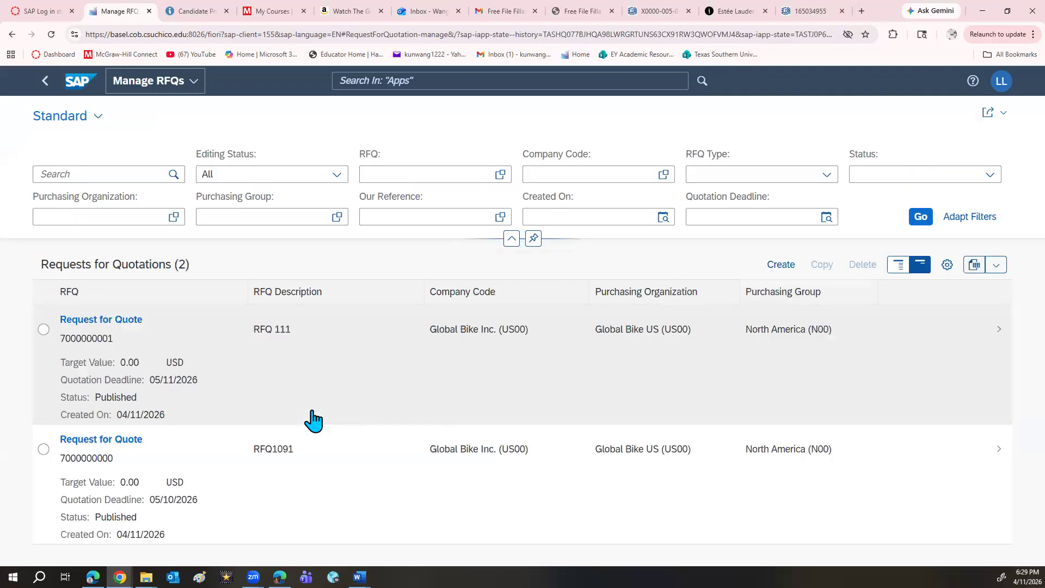
- Filter the requests for quotation by the search term "RFQ 111"
left_click(44, 330)
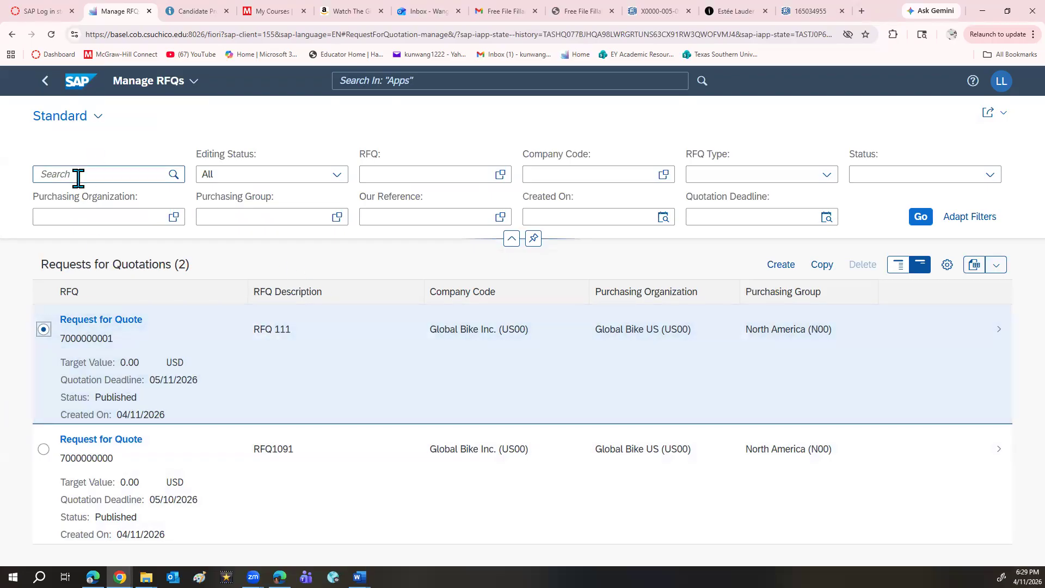
left_click(79, 178)
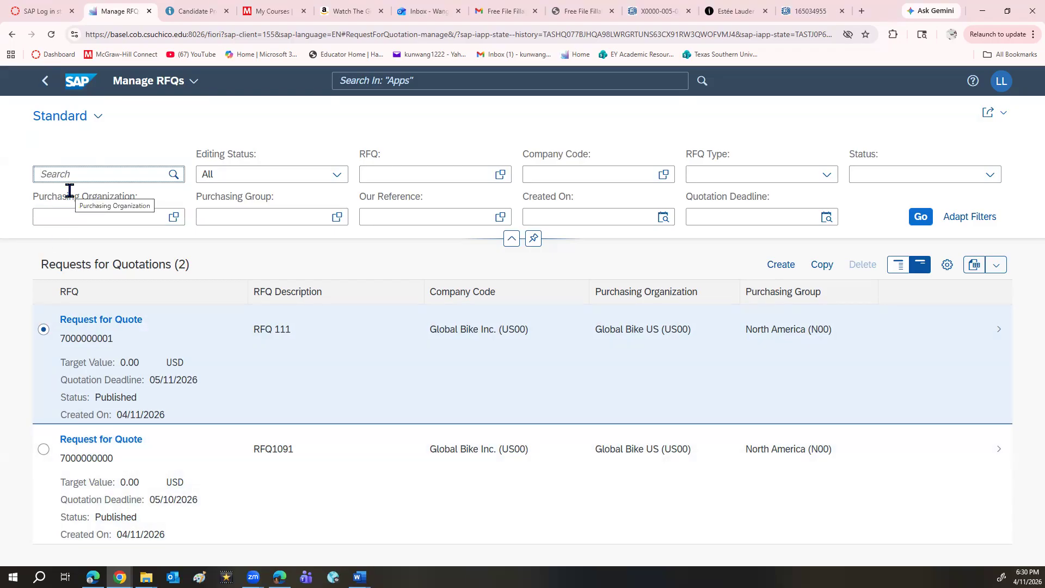
type("PRQ")
key("BackSpace")
key("BackSpace")
key("BackSpace")
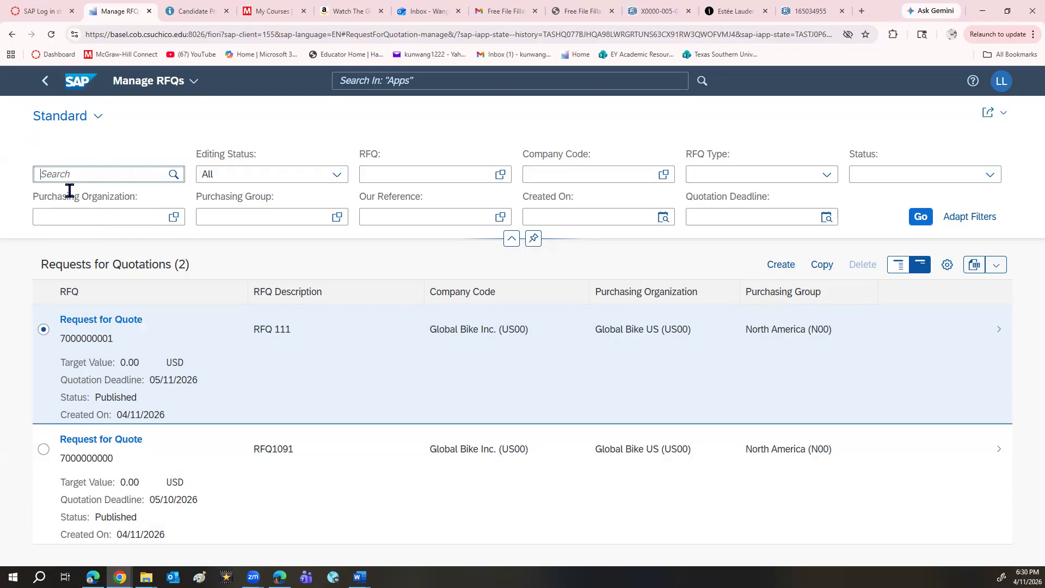
type("P")
key("BackSpace")
type("RFQ 111")
left_click(927, 220)
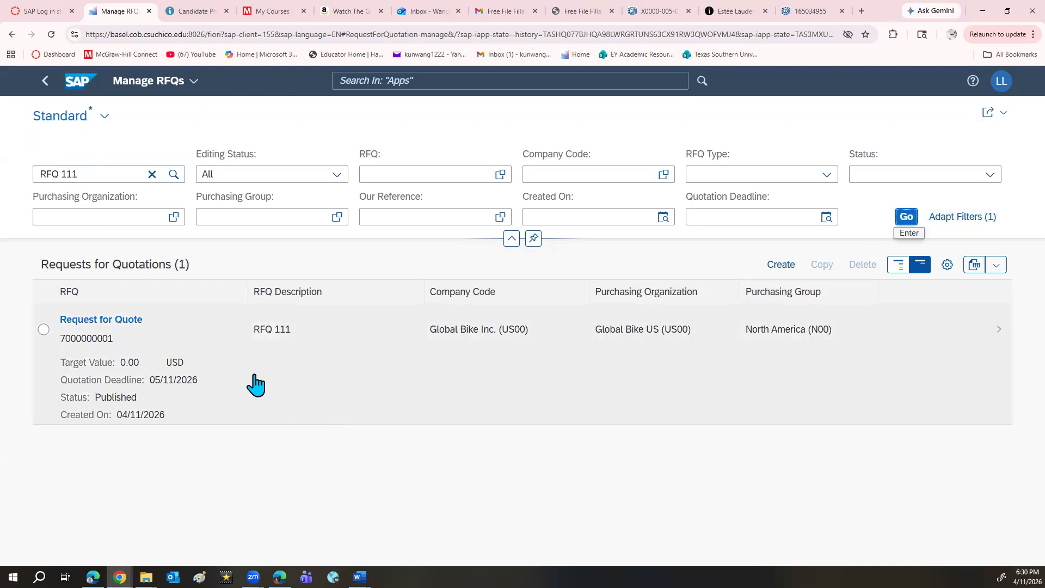
- Open the details of RFQ 111 and go to its list of bidders
left_click(44, 329)
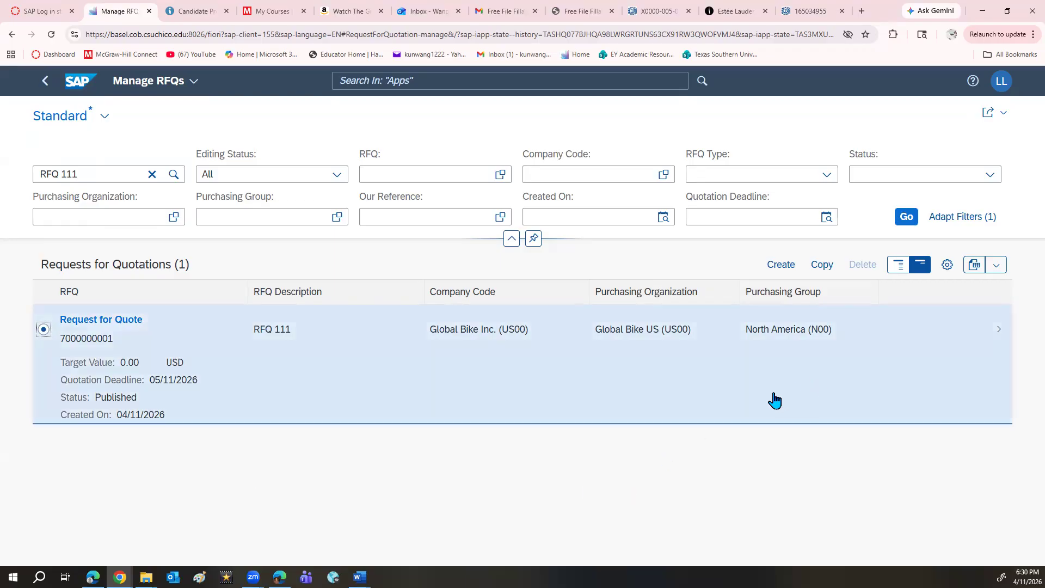
left_click(987, 335)
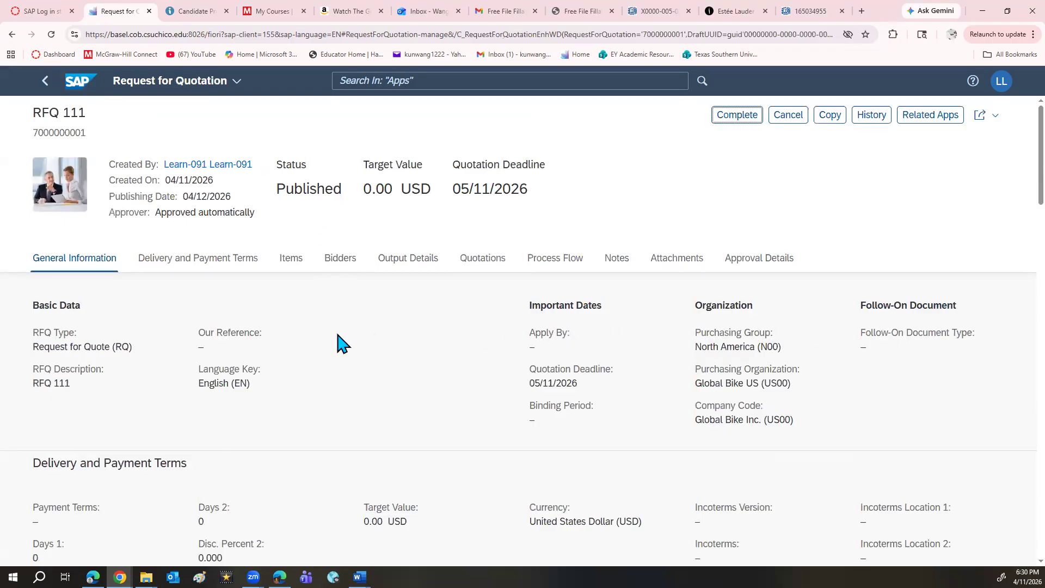
left_click(344, 271)
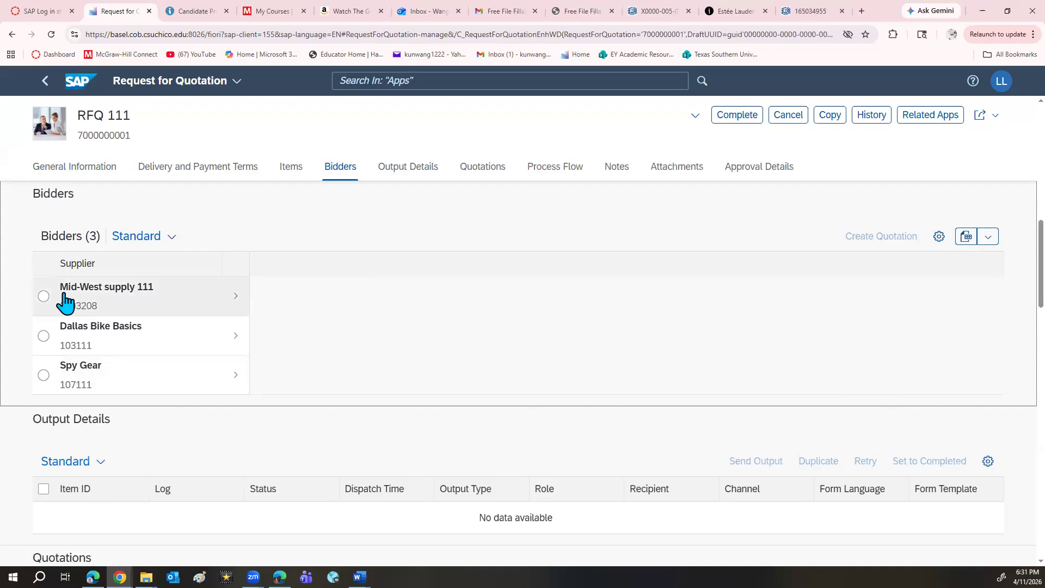
- Start a quotation for bidder Mid-West supply 111 with submission date 05/02/2026 and follow-on document type Standard PO (NB)
left_click(44, 296)
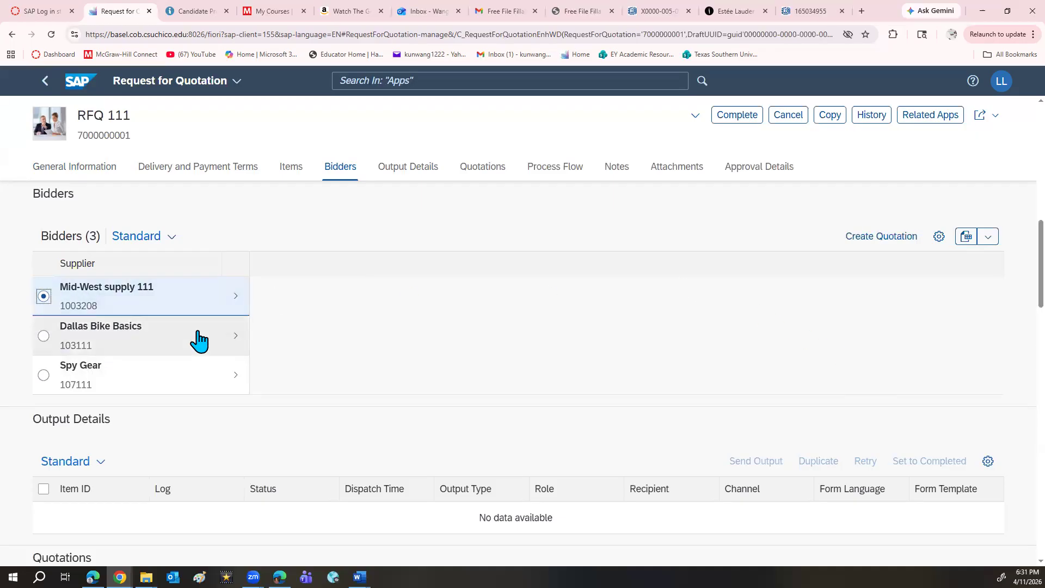
left_click(868, 241)
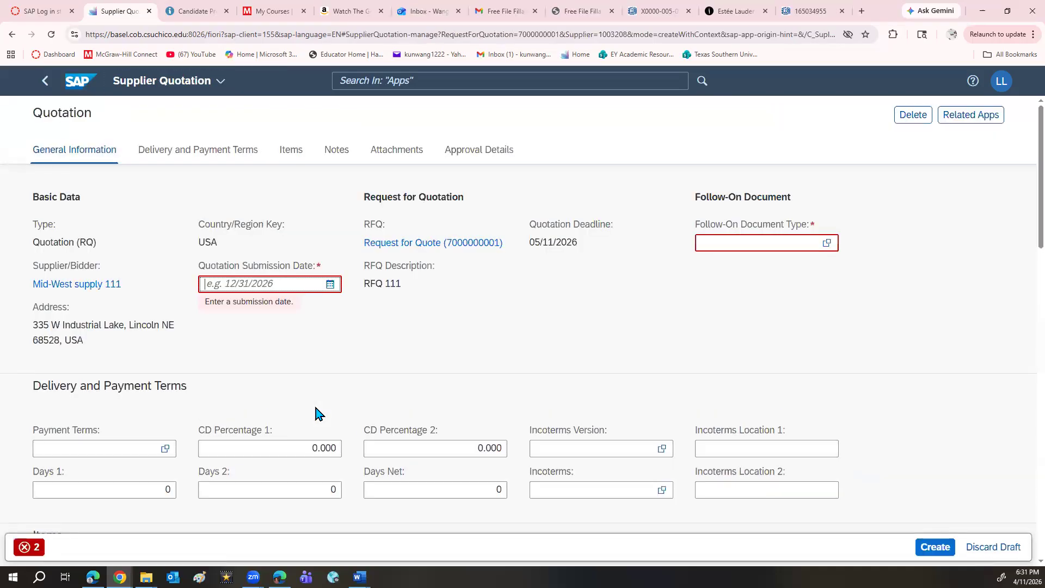
left_click(330, 285)
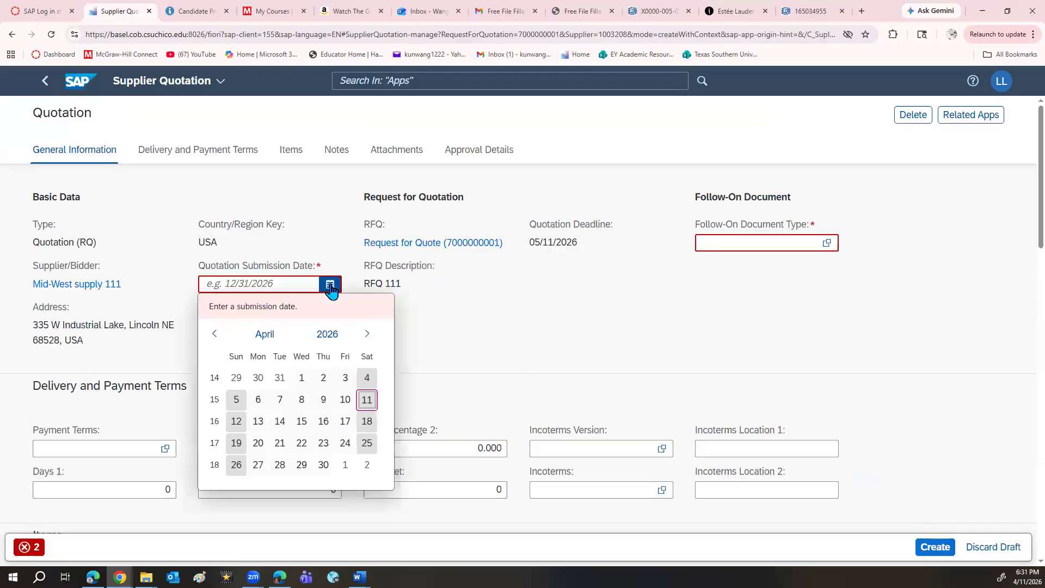
left_click(367, 466)
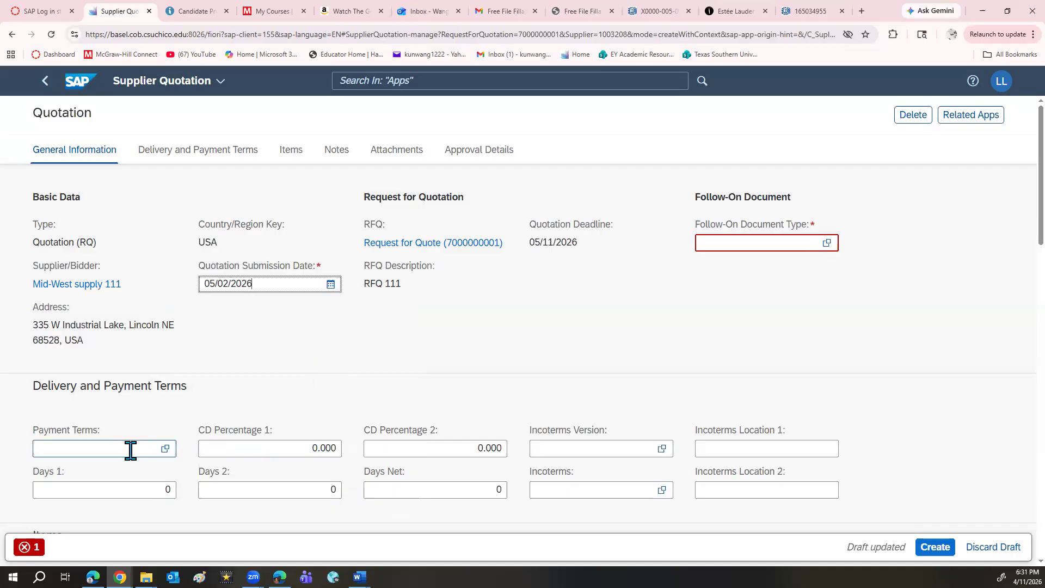
left_click(825, 244)
left_click(432, 257)
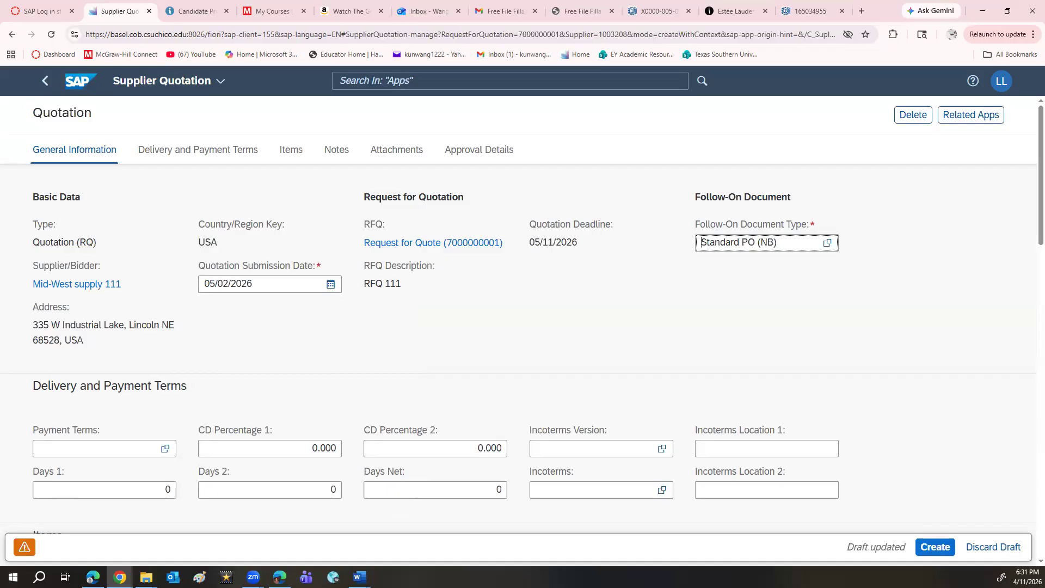
- Set the net order price of the Chain lock 111 item to 32.00 USD in the Mid-West supply 111 quotation
scroll(380, 421, "down", 6)
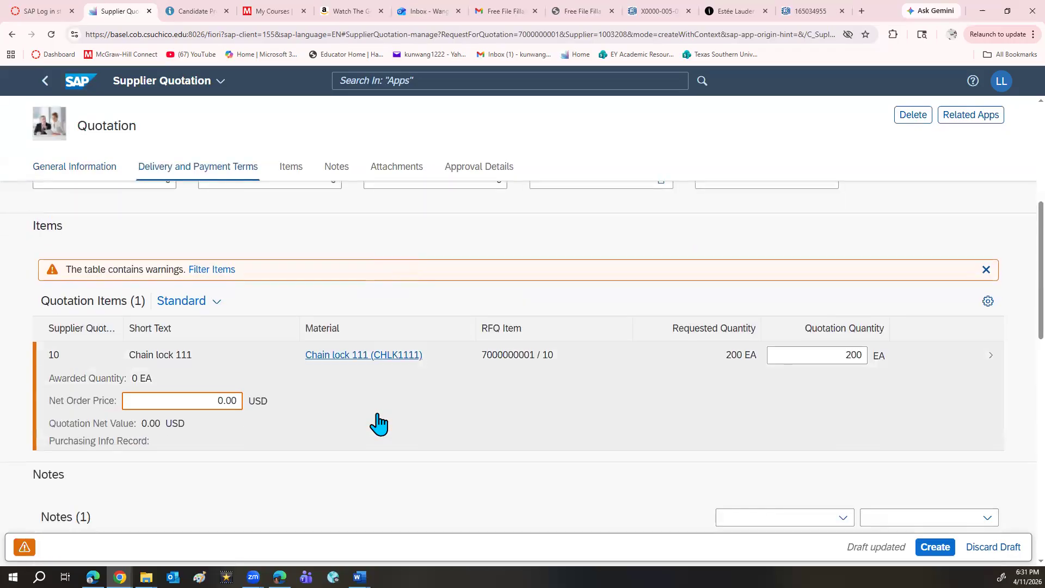
left_click(223, 401)
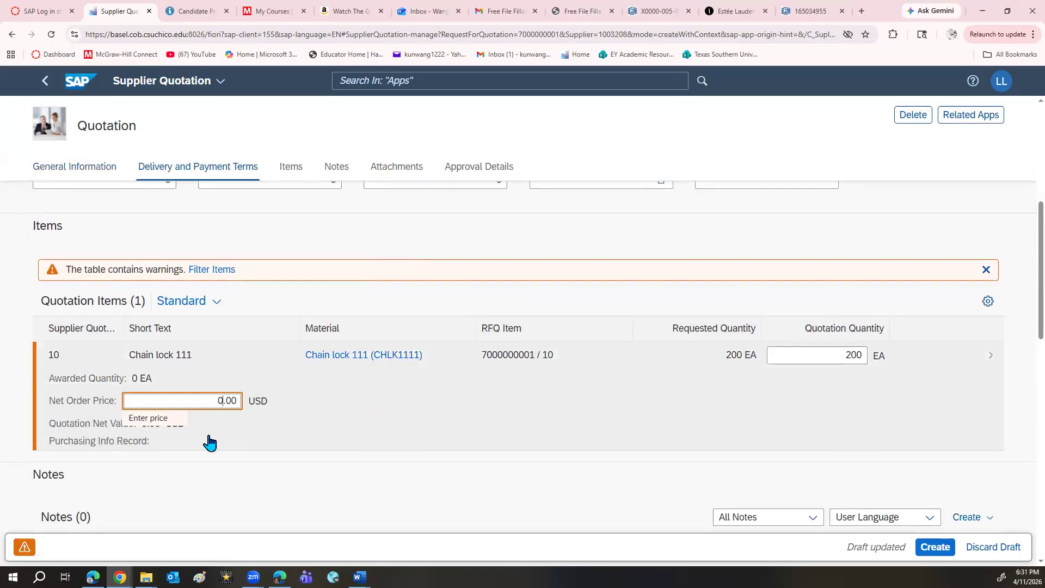
type("32.00")
- Check the Mid-West supply 111 quotation's entries, then create and submit it
scroll(289, 432, "up", 6)
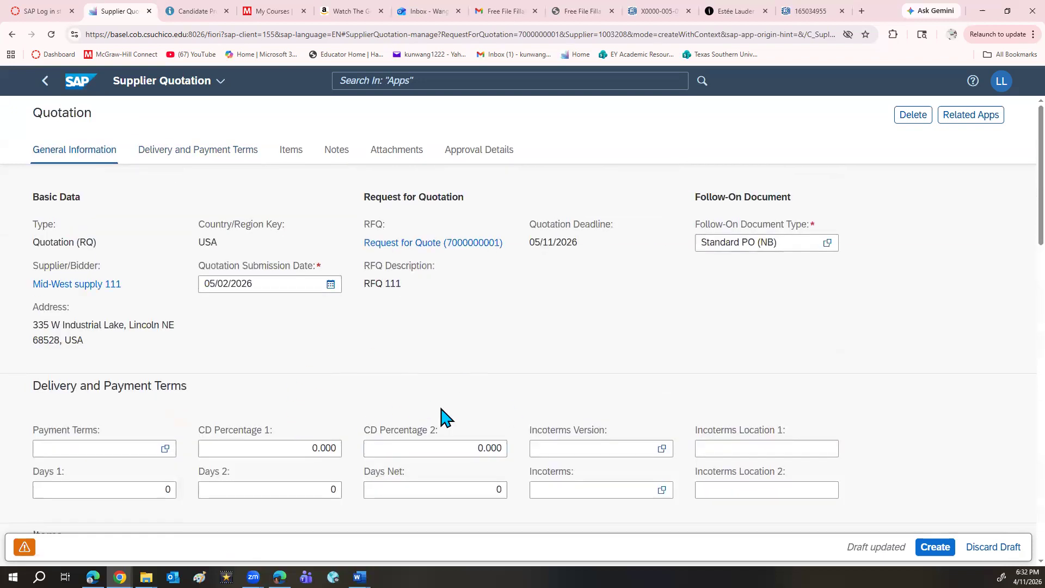
scroll(442, 416, "down", 3)
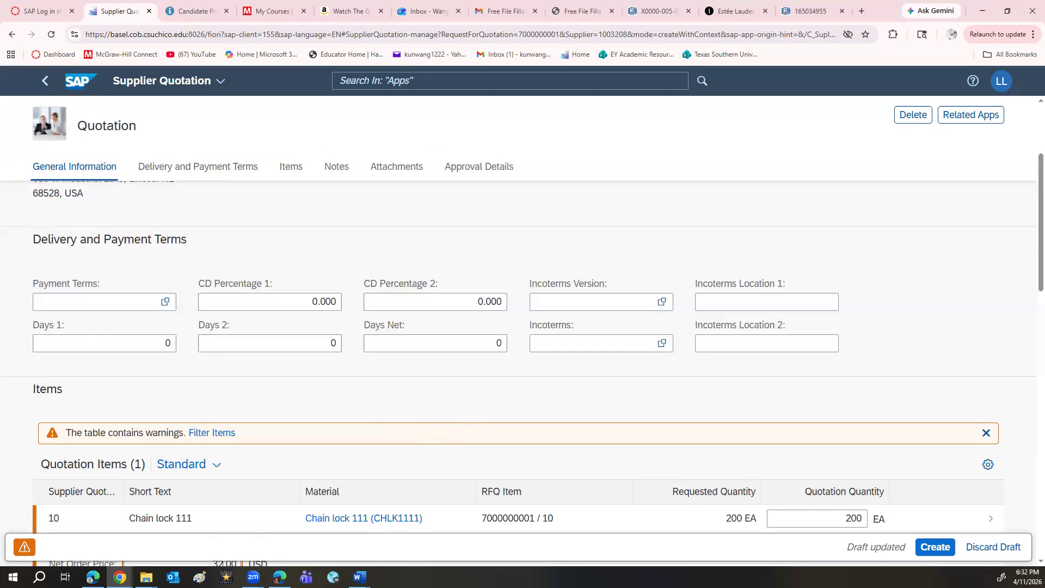
scroll(525, 421, "down", 5)
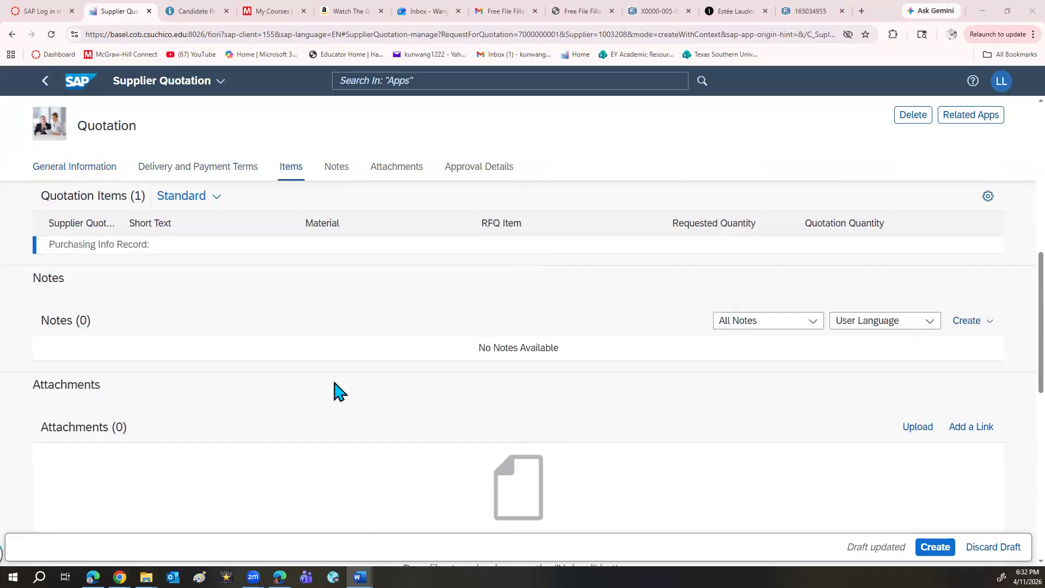
scroll(334, 391, "up", 2)
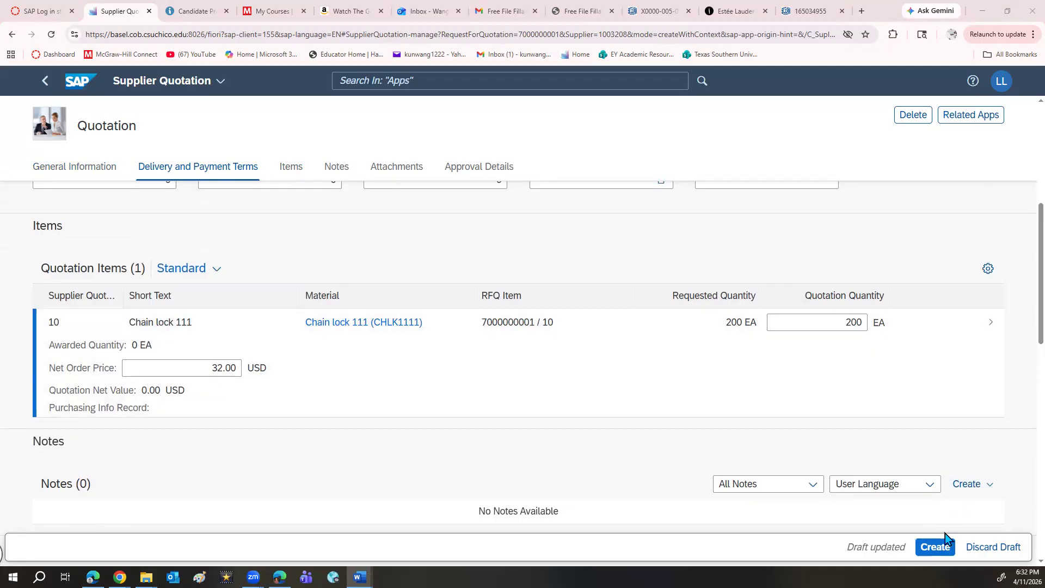
scroll(898, 245, "up", 10)
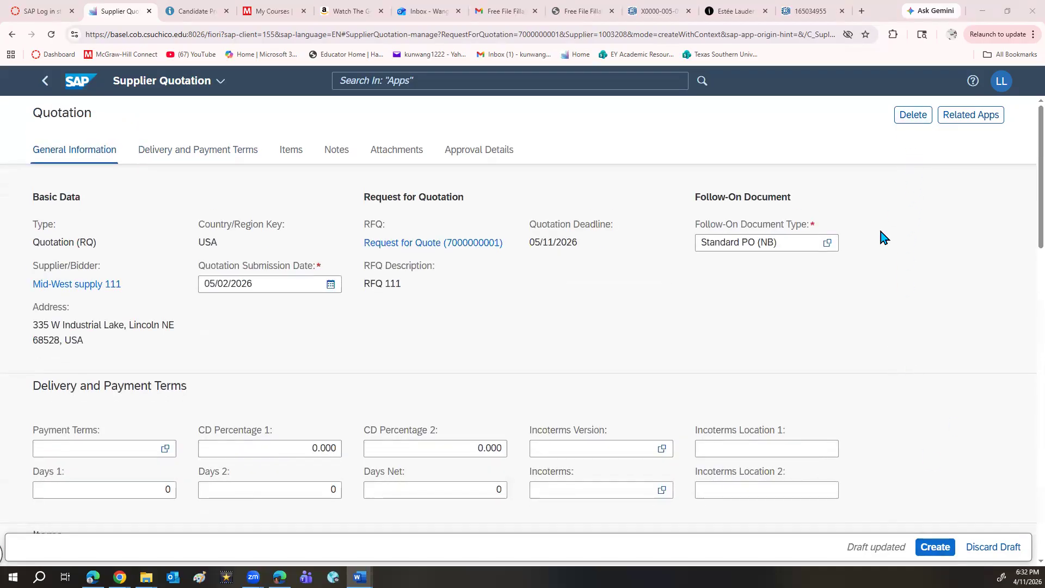
scroll(703, 425, "down", 1)
scroll(703, 424, "down", 10)
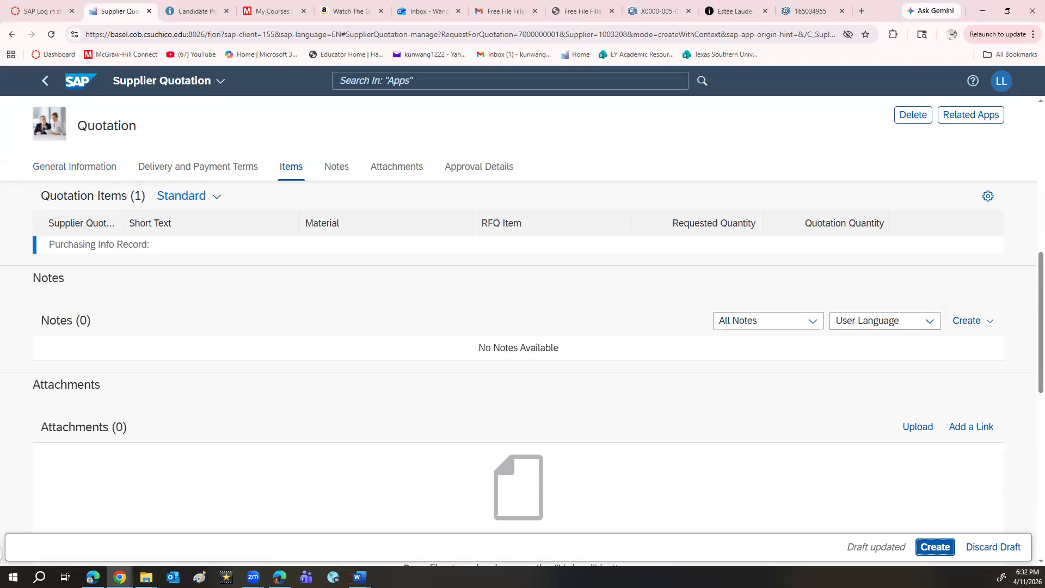
left_click(935, 547)
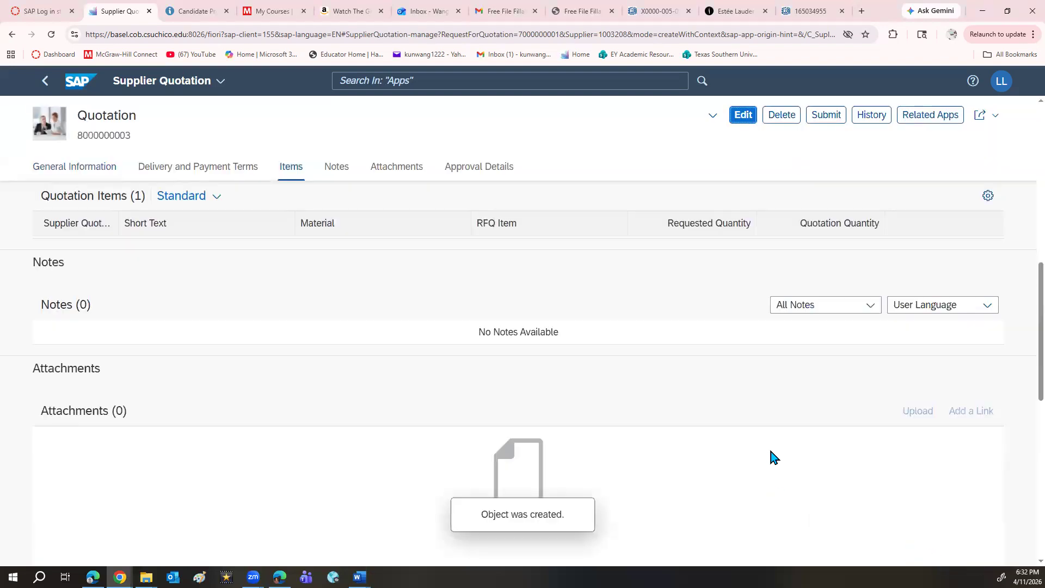
left_click(824, 120)
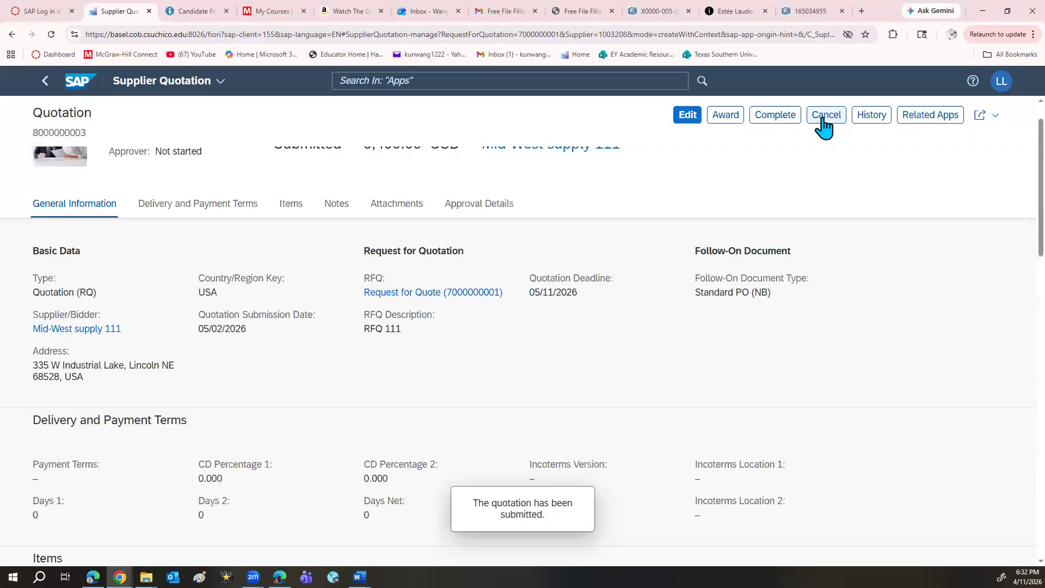
- Return to RFQ 111 and start a new quotation for bidder Dallas Bike Basics
left_click(42, 86)
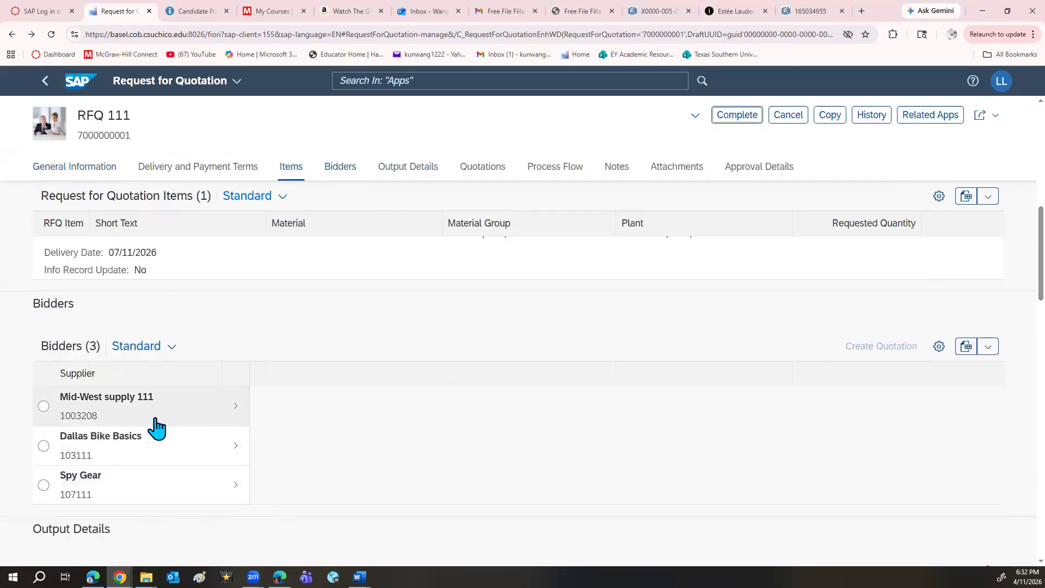
scroll(215, 426, "down", 6)
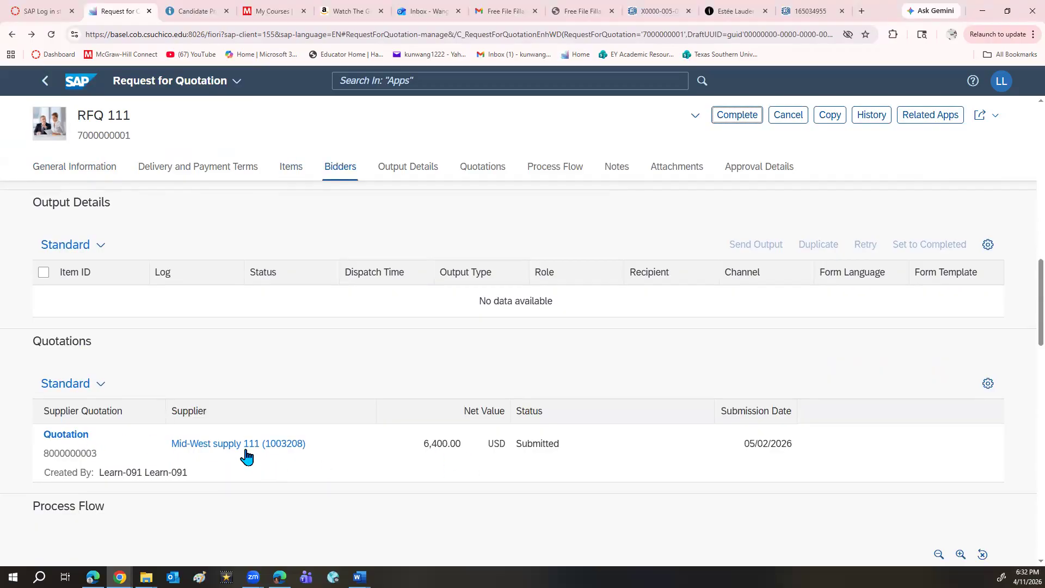
scroll(243, 452, "up", 6)
left_click(44, 447)
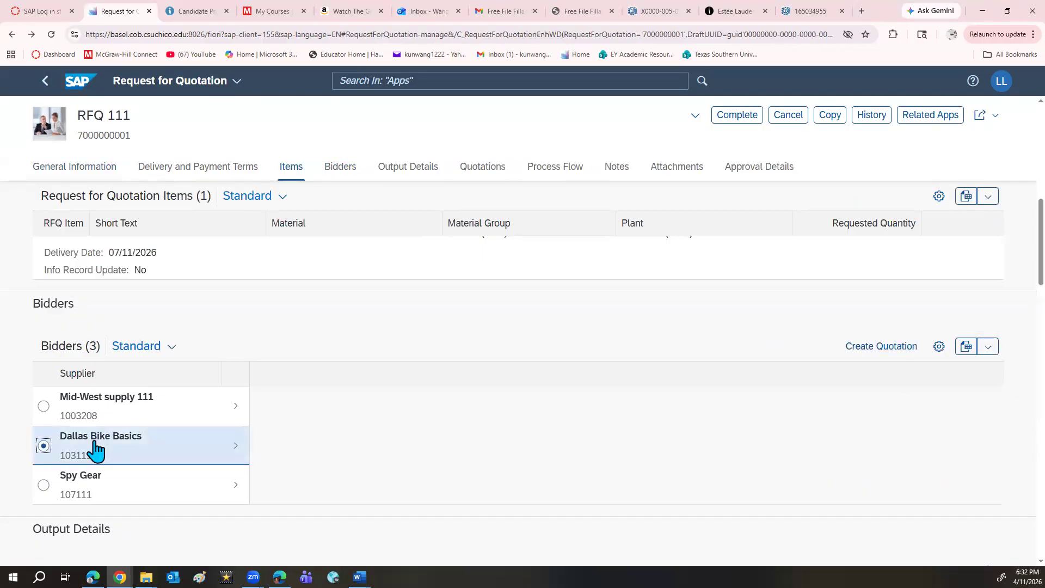
left_click(861, 351)
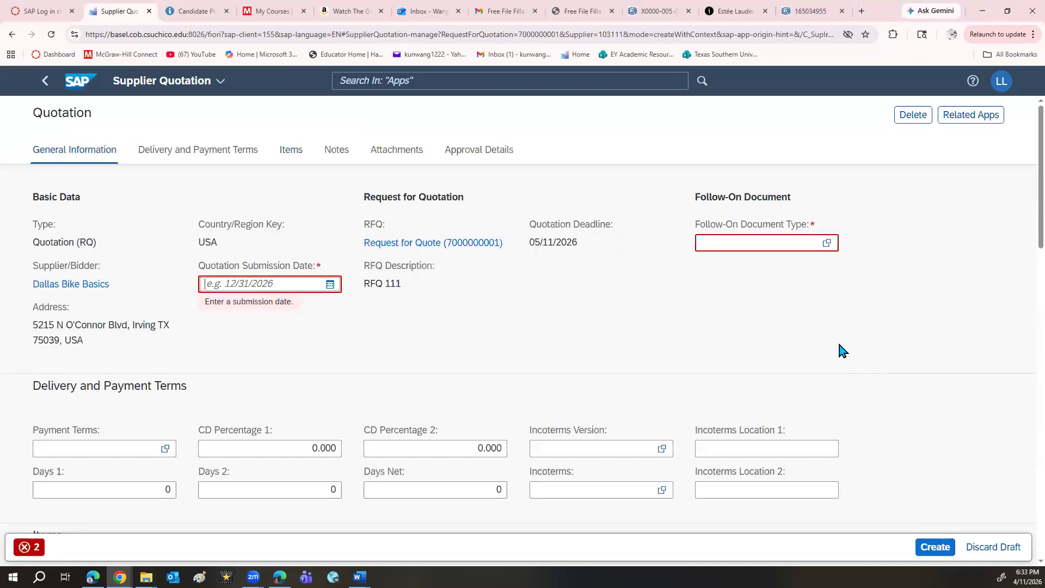
- Set the Dallas Bike Basics quotation's submission date to 05/02/2026 and its follow-on document type to Standard PO (NB)
left_click(327, 287)
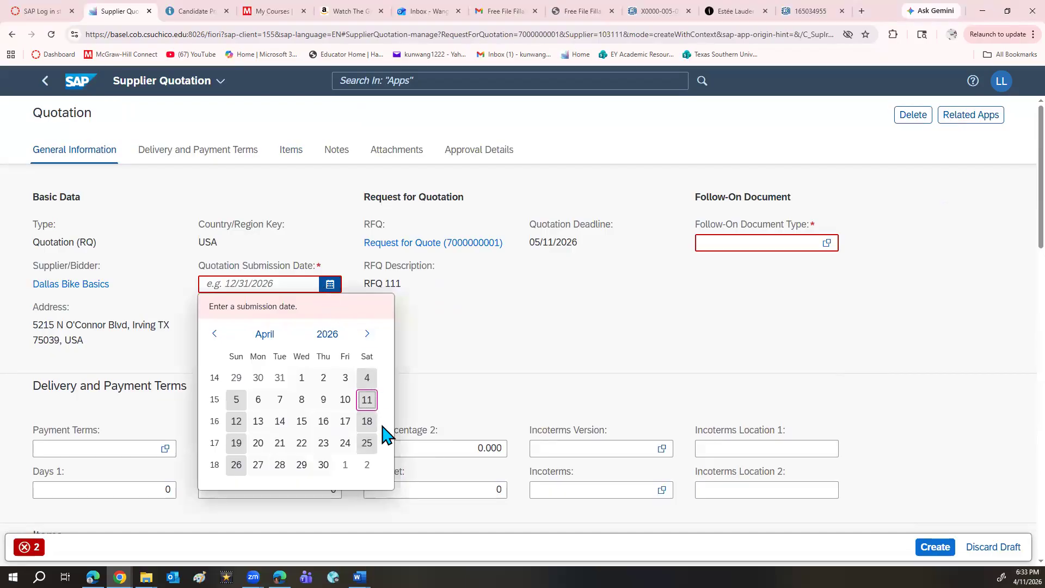
left_click(367, 465)
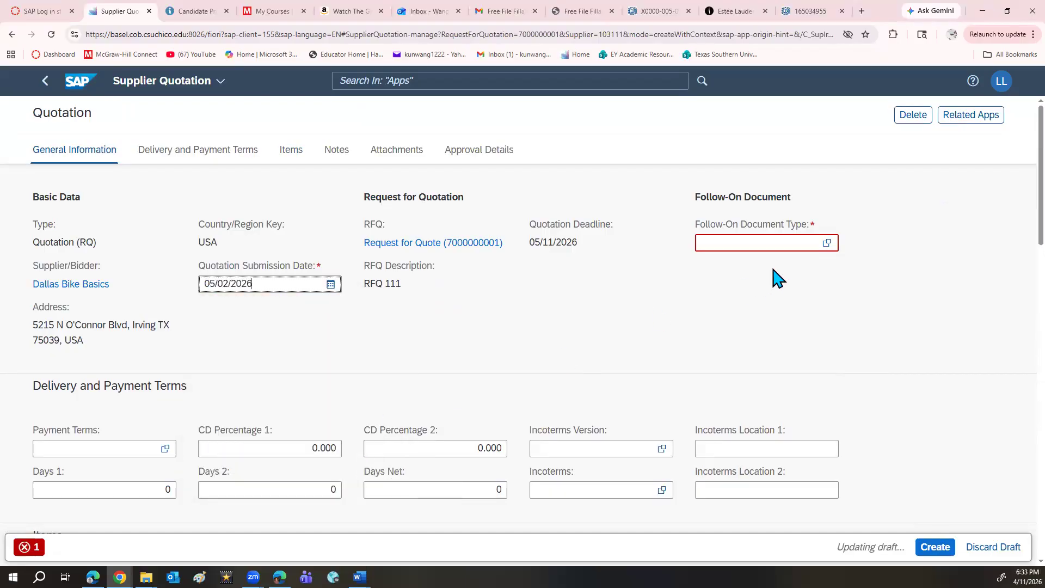
left_click(826, 243)
left_click(490, 256)
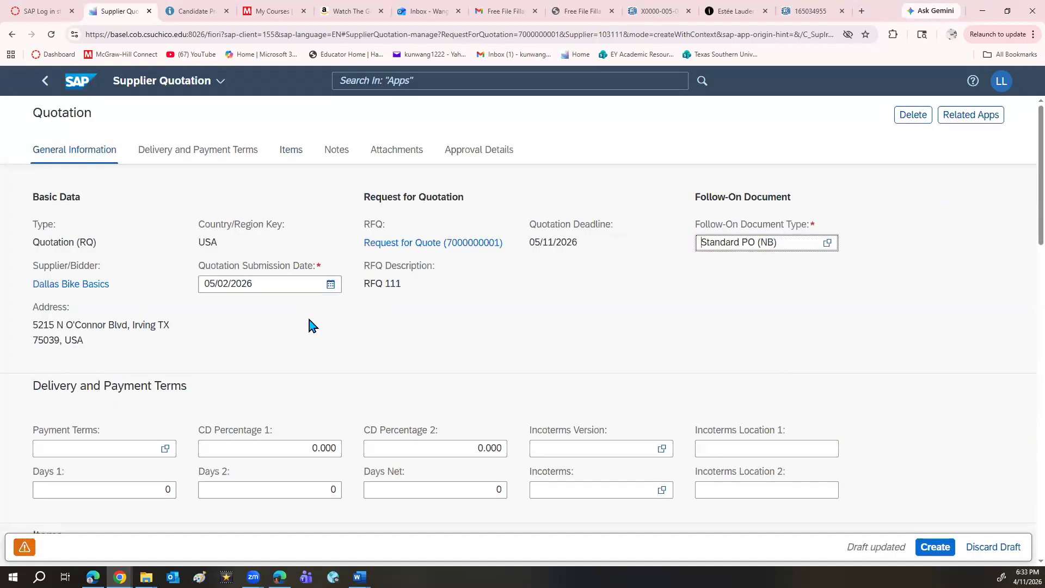
- Set the net order price of the Chain lock 111 item to 36.50 USD in the Dallas Bike Basics quotation
scroll(311, 324, "down", 5)
left_click(223, 399)
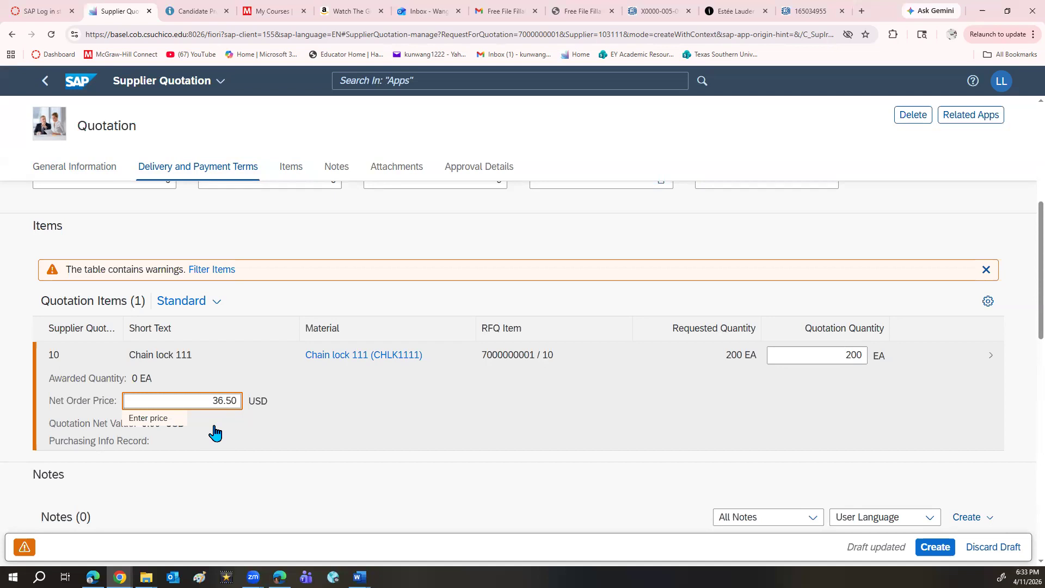
- Create and submit the Dallas Bike Basics quotation and return to RFQ 111
left_click(933, 547)
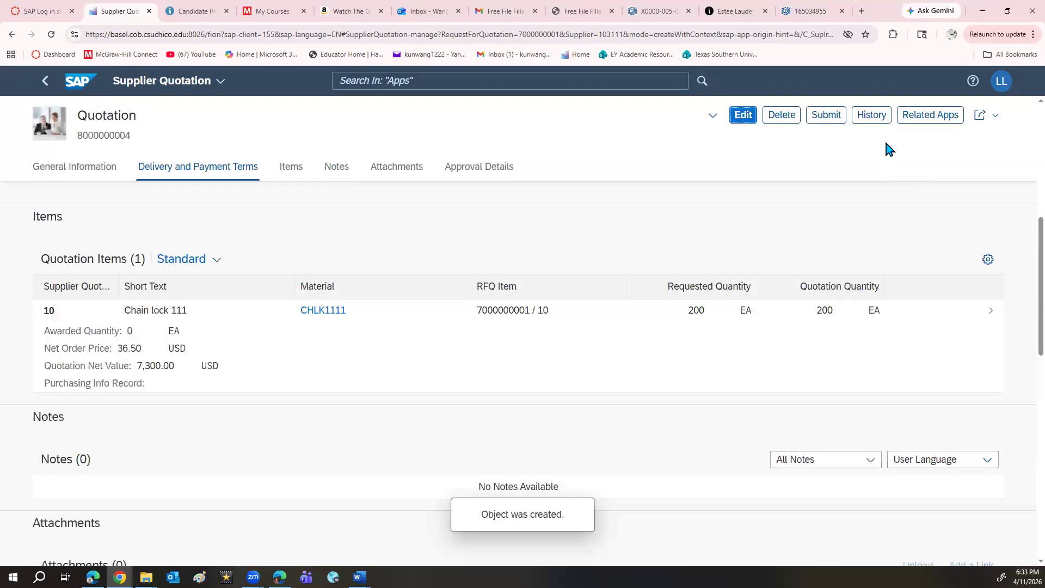
left_click(826, 116)
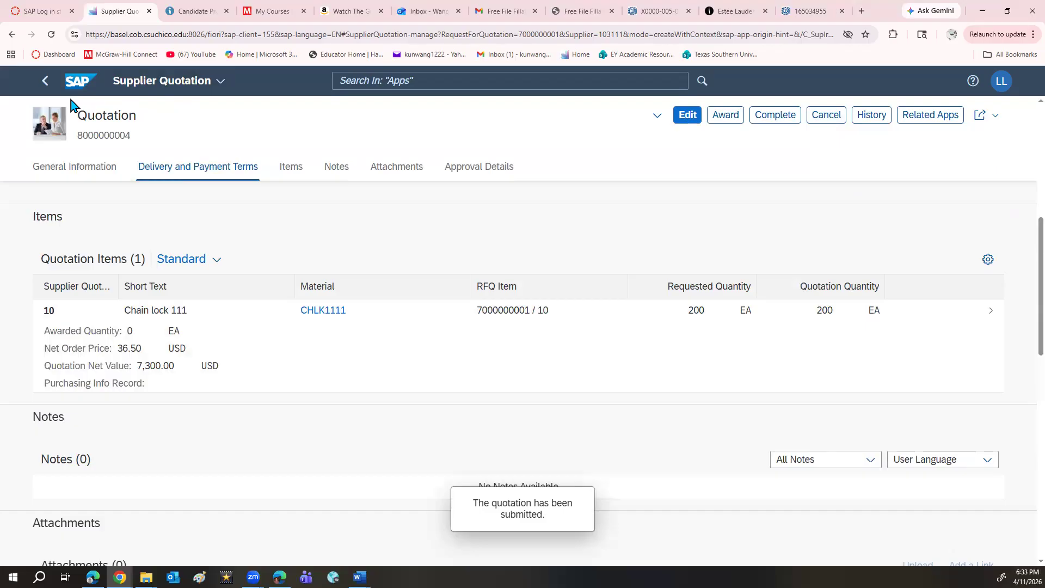
left_click(46, 81)
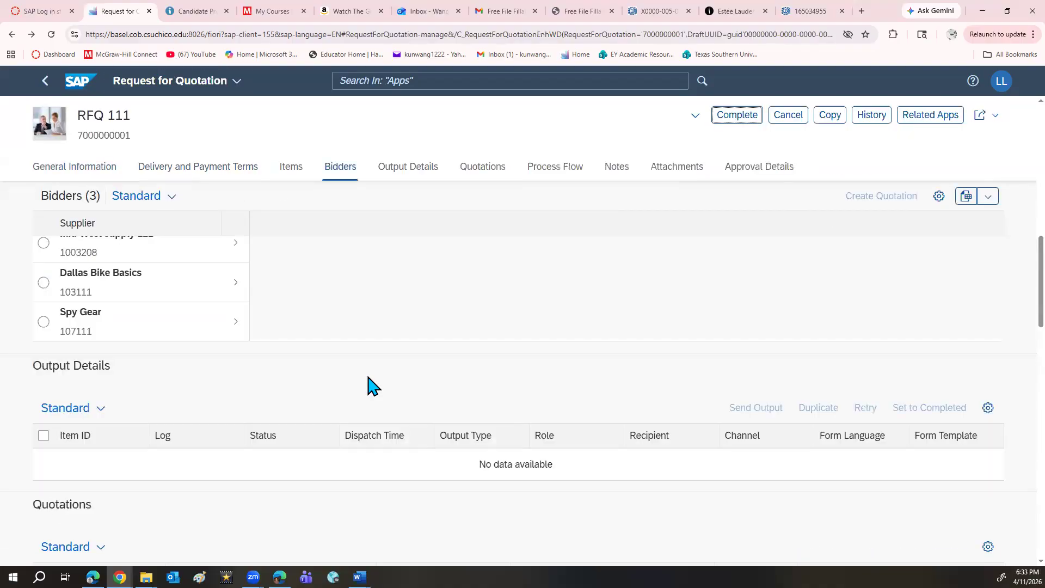
- Check the quotations list of RFQ 111 and start a new quotation for bidder Spy Gear
scroll(372, 385, "down", 6)
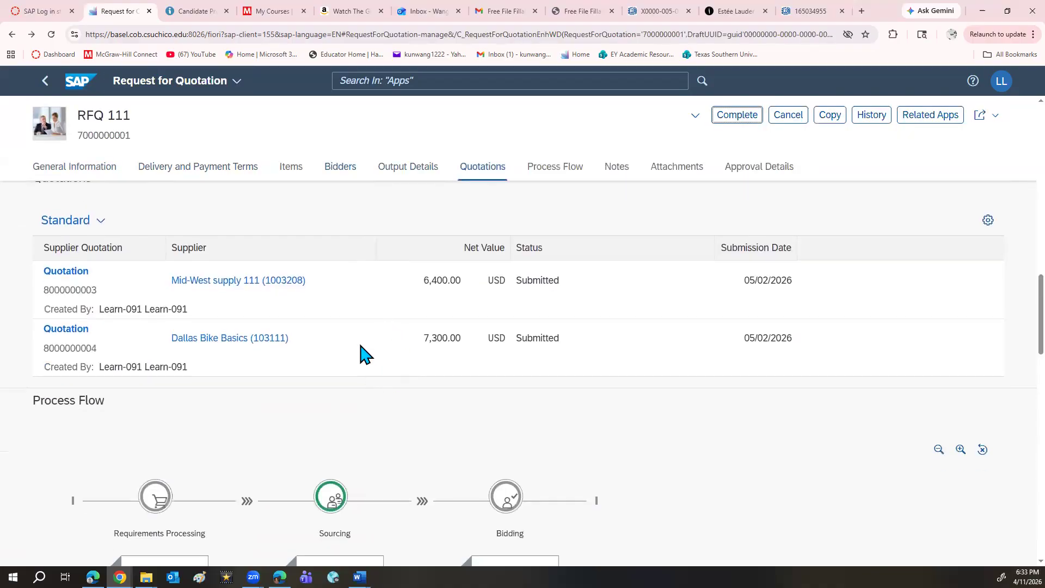
scroll(341, 362, "up", 3)
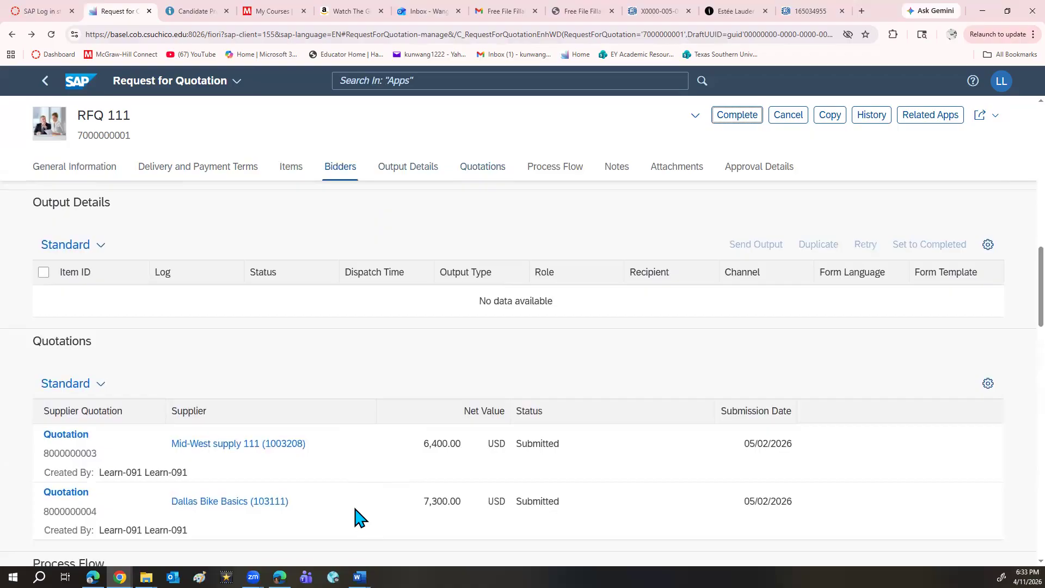
scroll(359, 517, "up", 6)
left_click(43, 485)
left_click(847, 351)
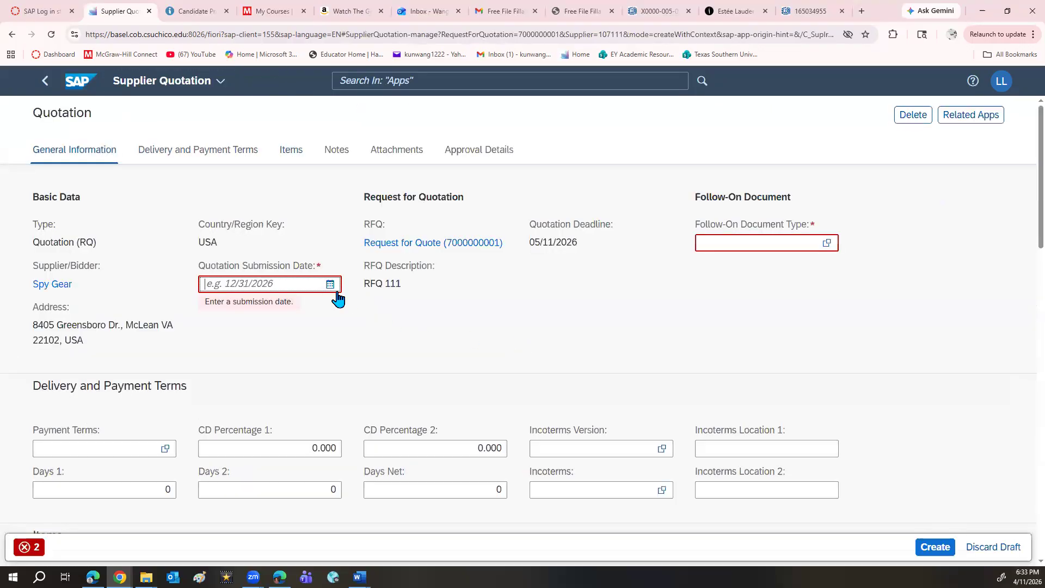
- Set the Spy Gear quotation's submission date to 05/02/2026 and its follow-on document type to Standard PO (NB)
left_click(332, 286)
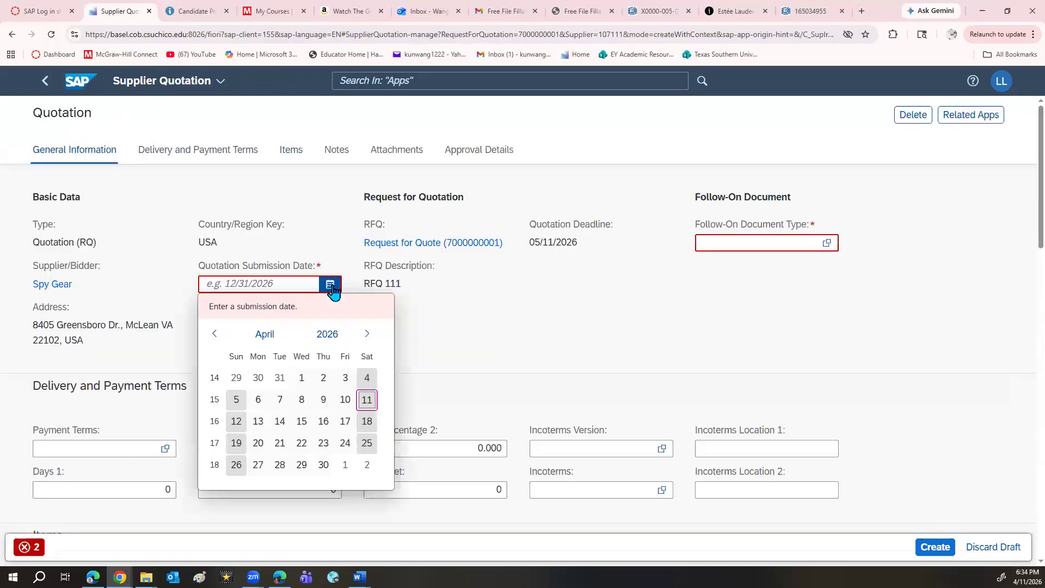
left_click(366, 464)
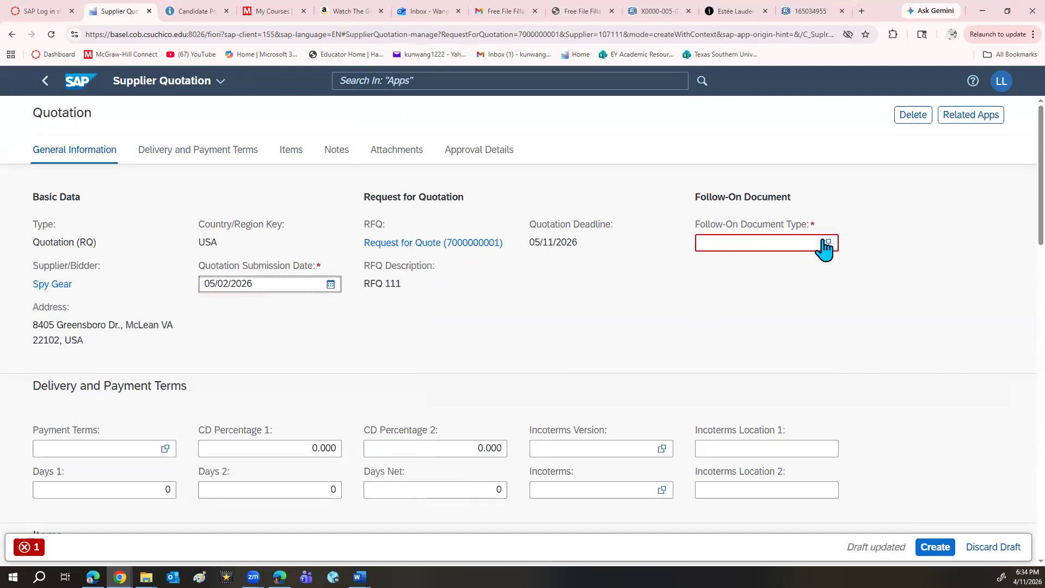
left_click(826, 243)
left_click(403, 255)
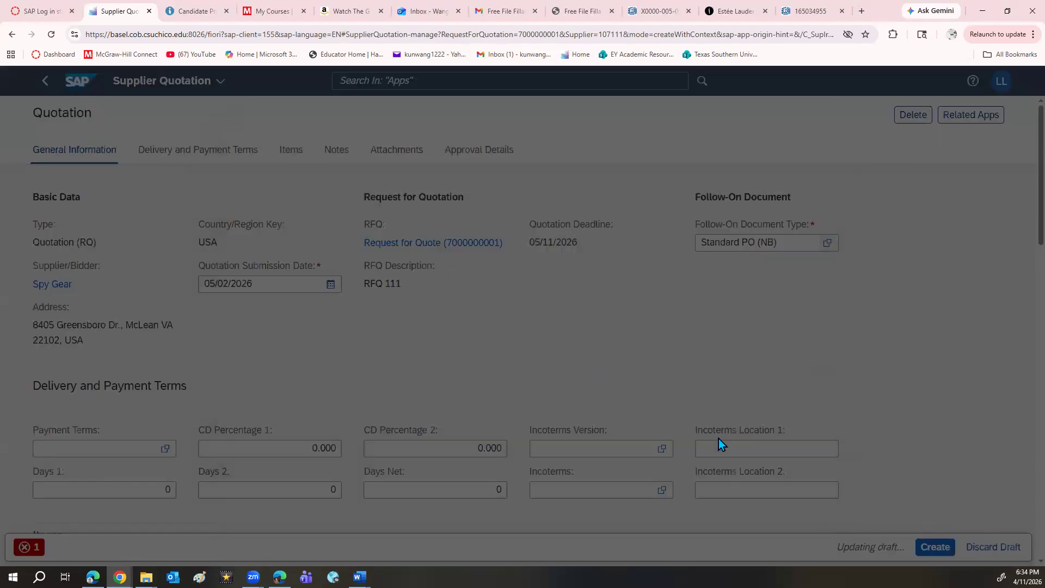
- Set the net order price of the Chain lock 111 item to 35 USD in the Spy Gear quotation
scroll(745, 330, "down", 6)
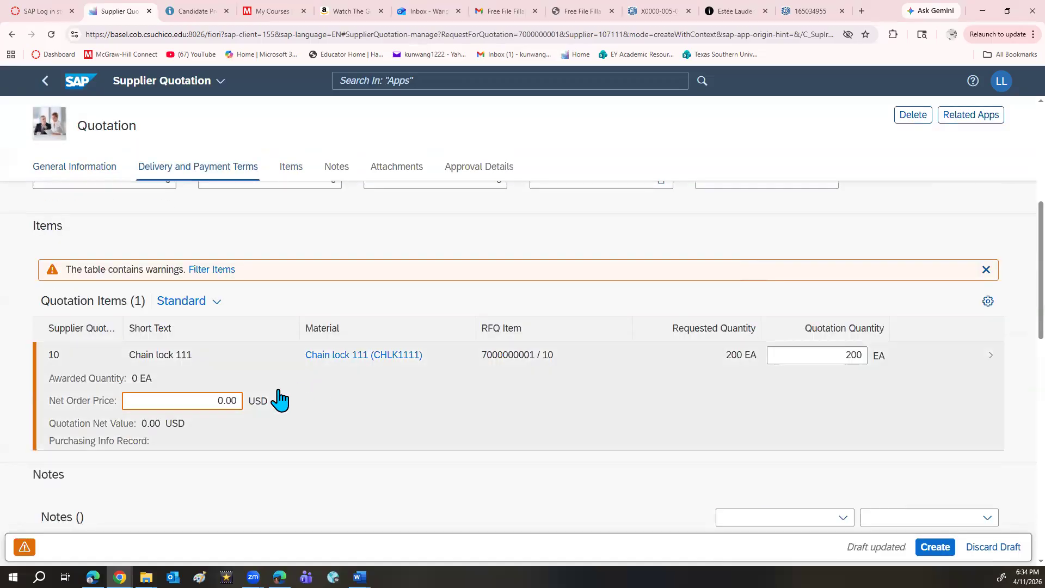
left_click(222, 397)
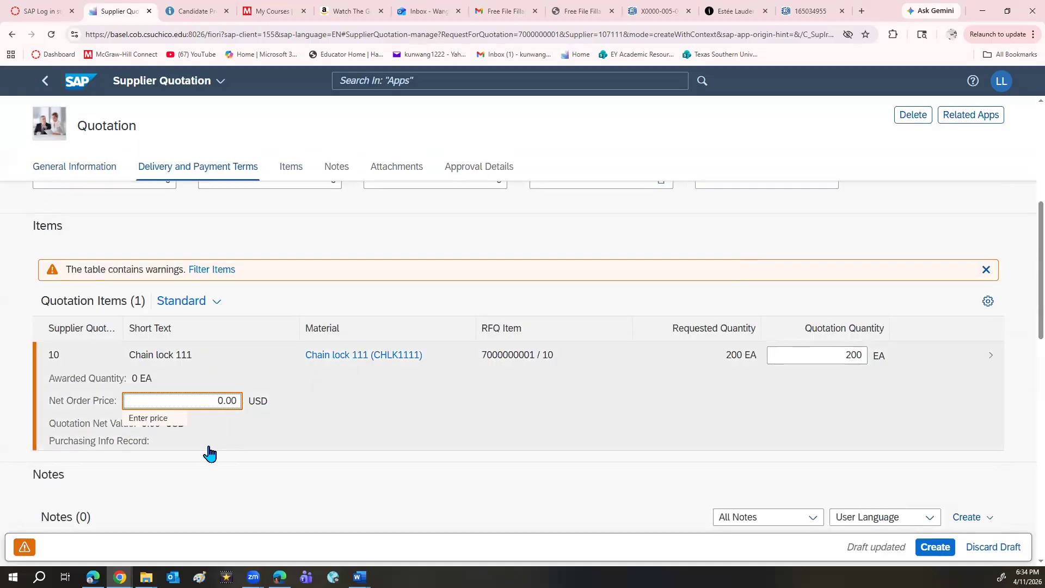
type("35")
- Create and submit the Spy Gear quotation and return to RFQ 111
left_click(935, 546)
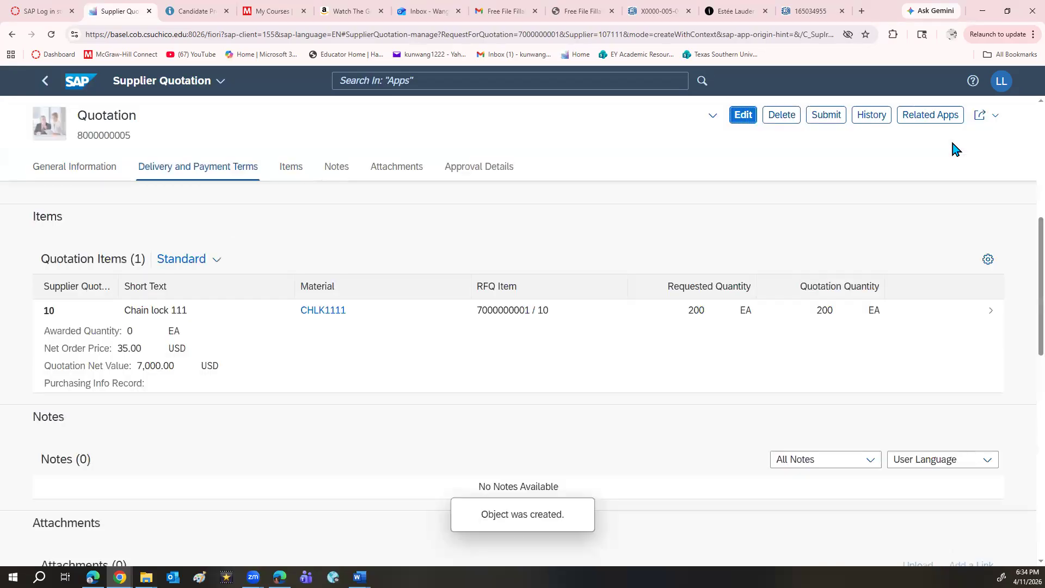
left_click(838, 115)
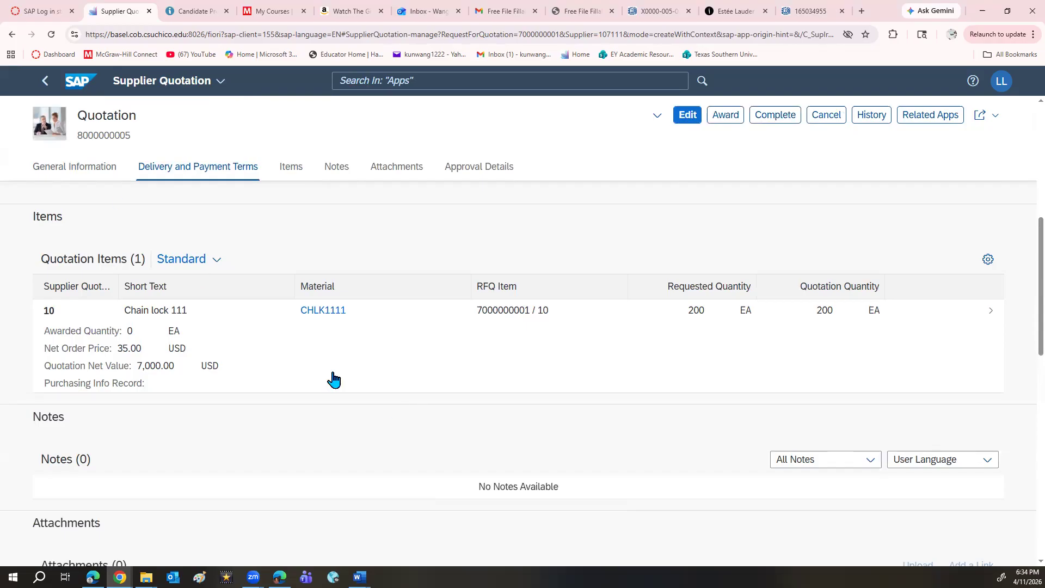
left_click(44, 82)
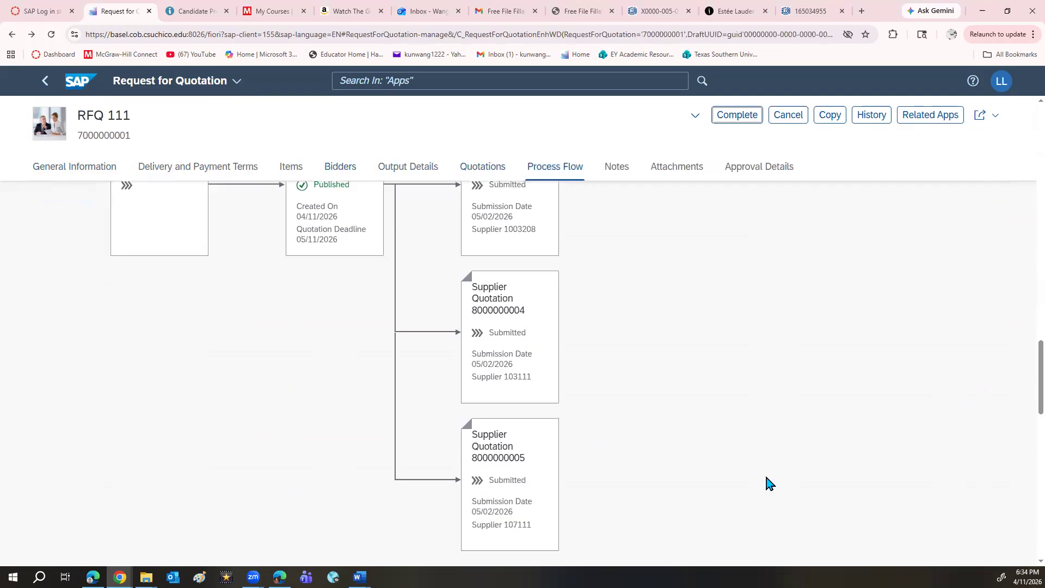
- Review the process flow, supplier quotations, bidders and general information of RFQ 111
scroll(767, 482, "down", 8)
scroll(767, 483, "up", 3)
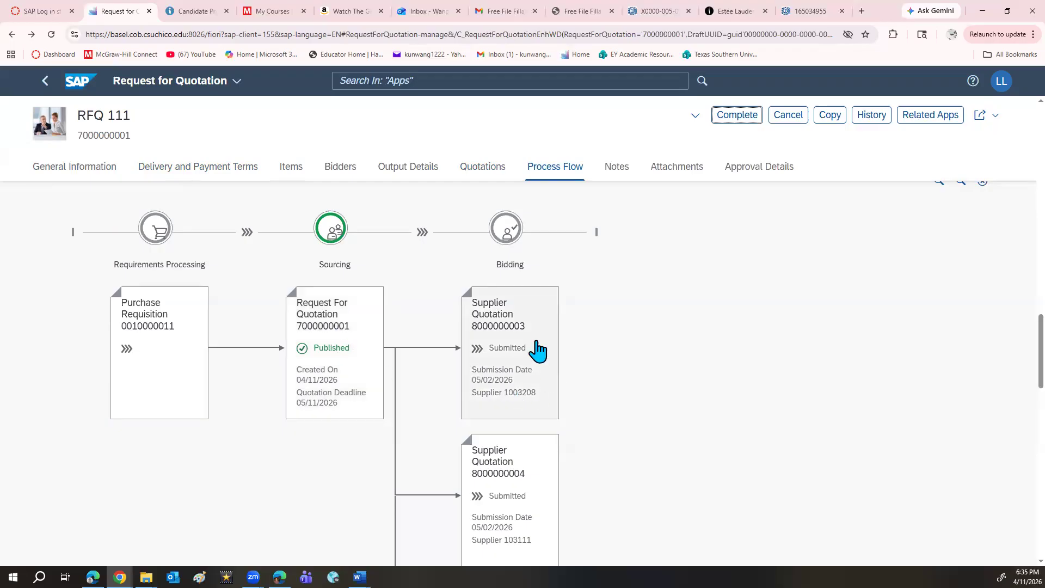
scroll(546, 388, "down", 3)
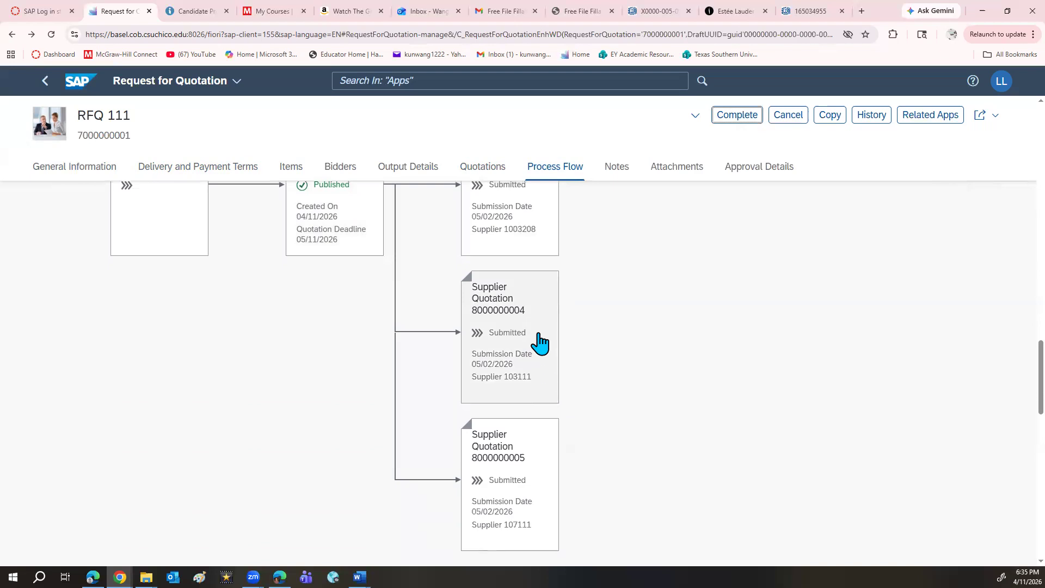
scroll(541, 348, "up", 9)
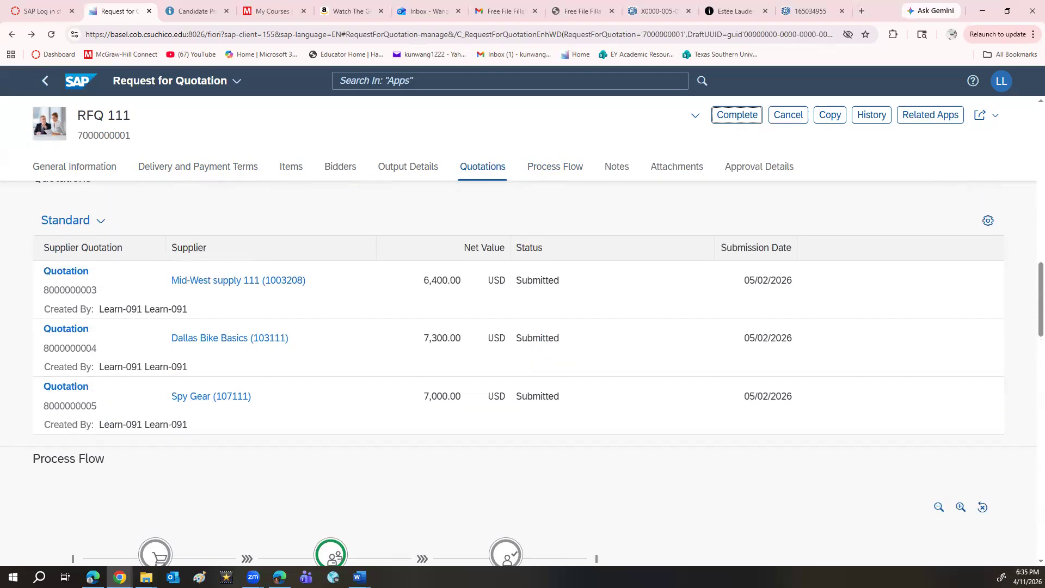
scroll(478, 428, "up", 10)
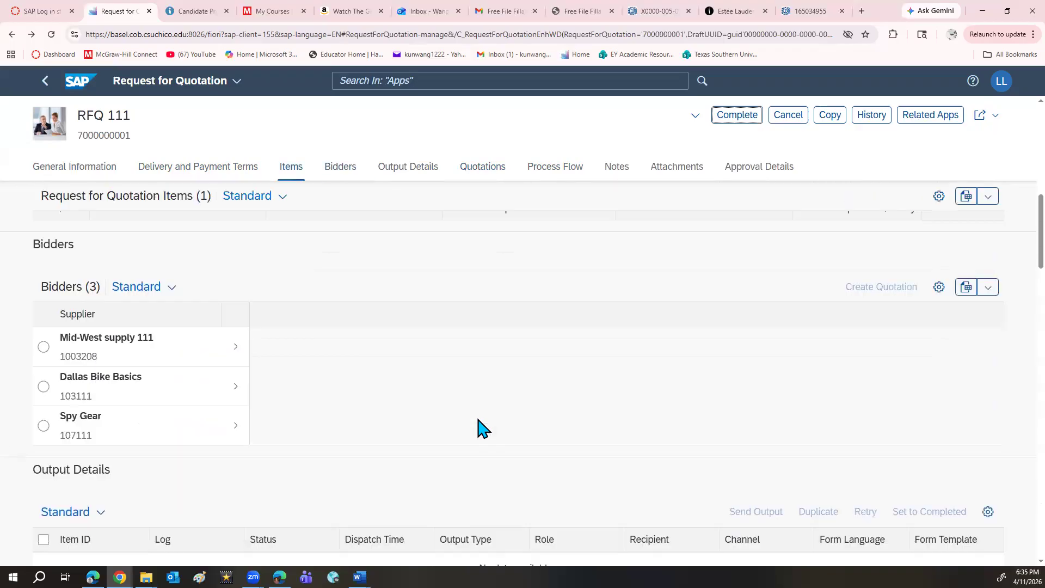
scroll(478, 428, "down", 8)
scroll(479, 428, "up", 5)
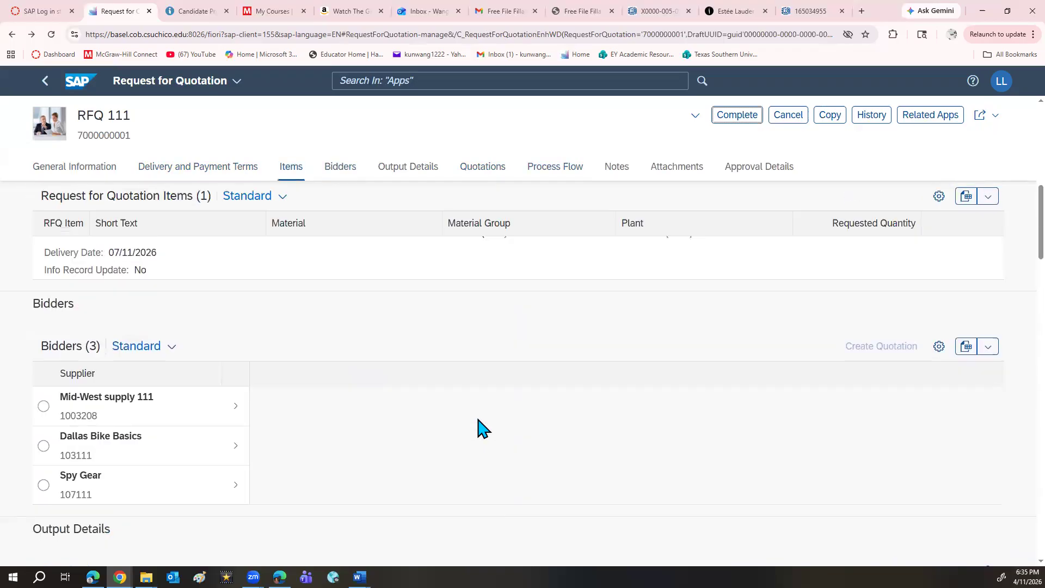
scroll(481, 428, "up", 6)
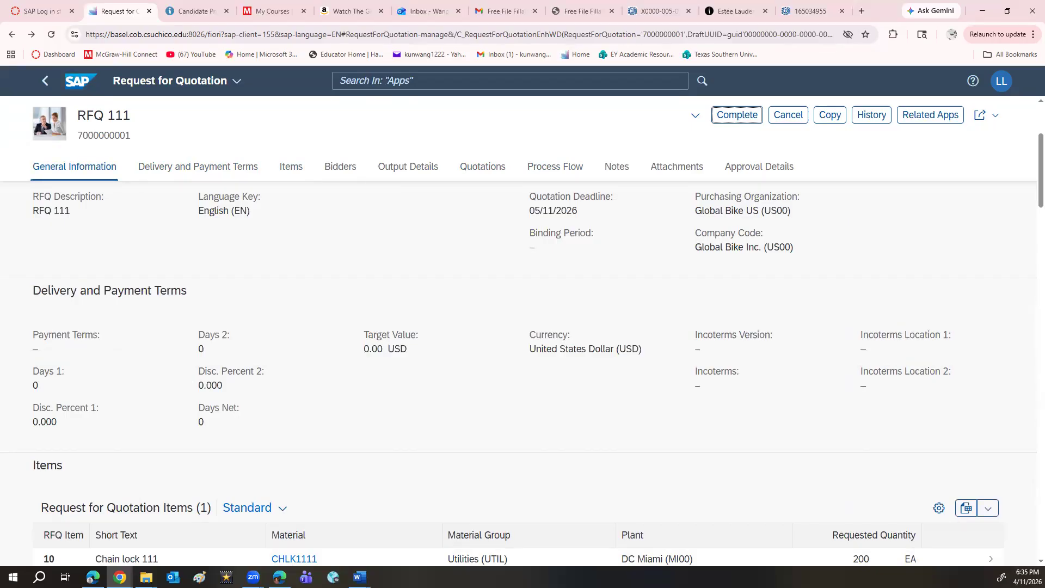
scroll(632, 392, "up", 3)
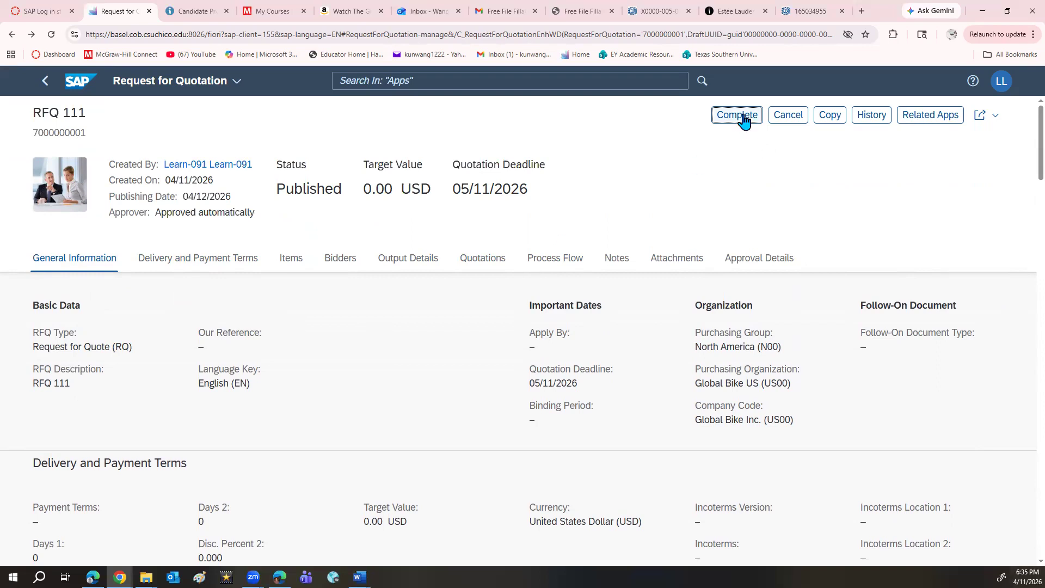
scroll(548, 366, "down", 5)
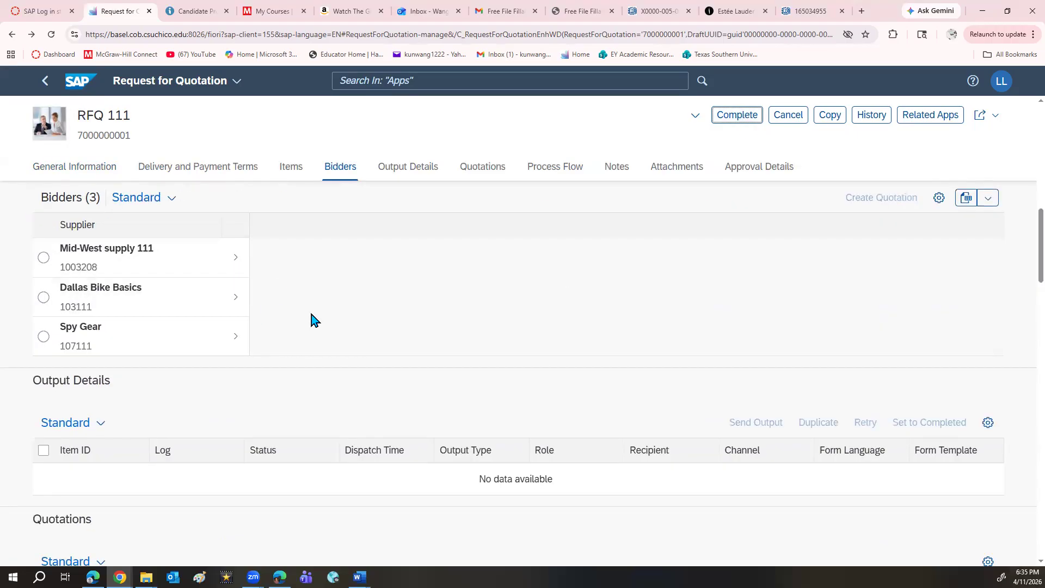
scroll(310, 319, "down", 5)
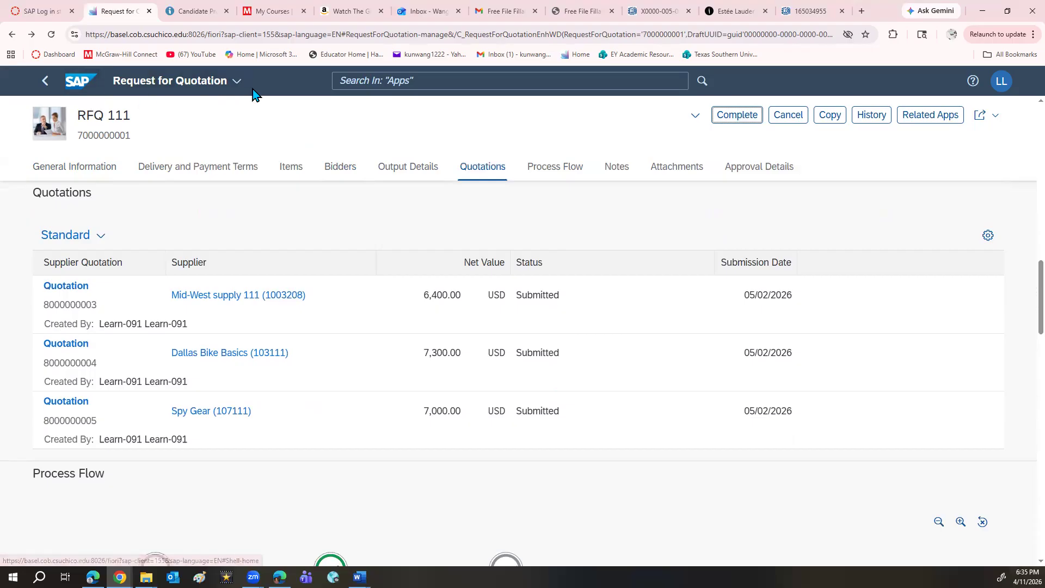
- Go to the Materials Management page and open Compare Supplier Quotations for the Inventory Supervisor role
left_click(233, 86)
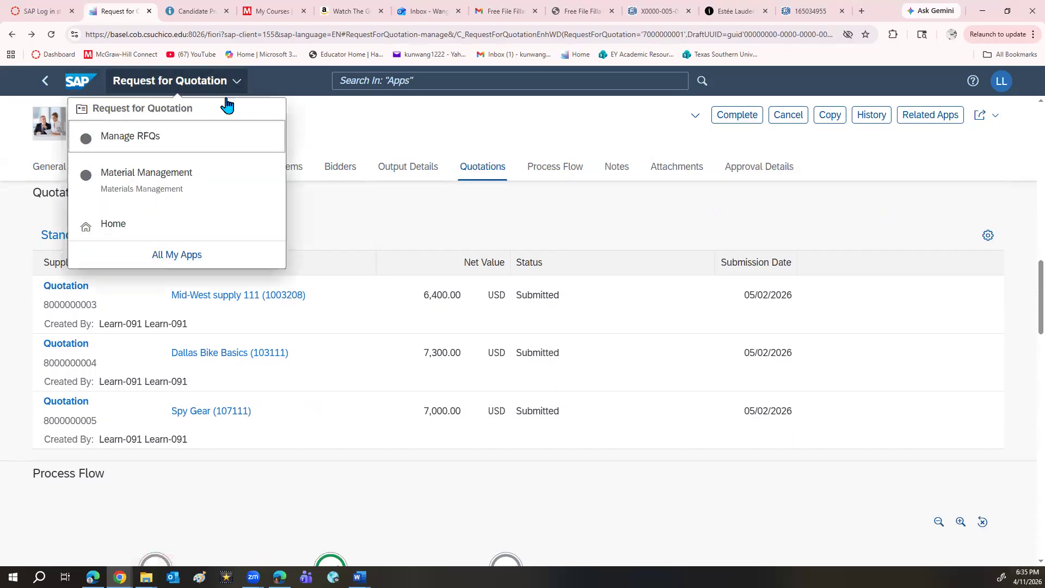
left_click(167, 191)
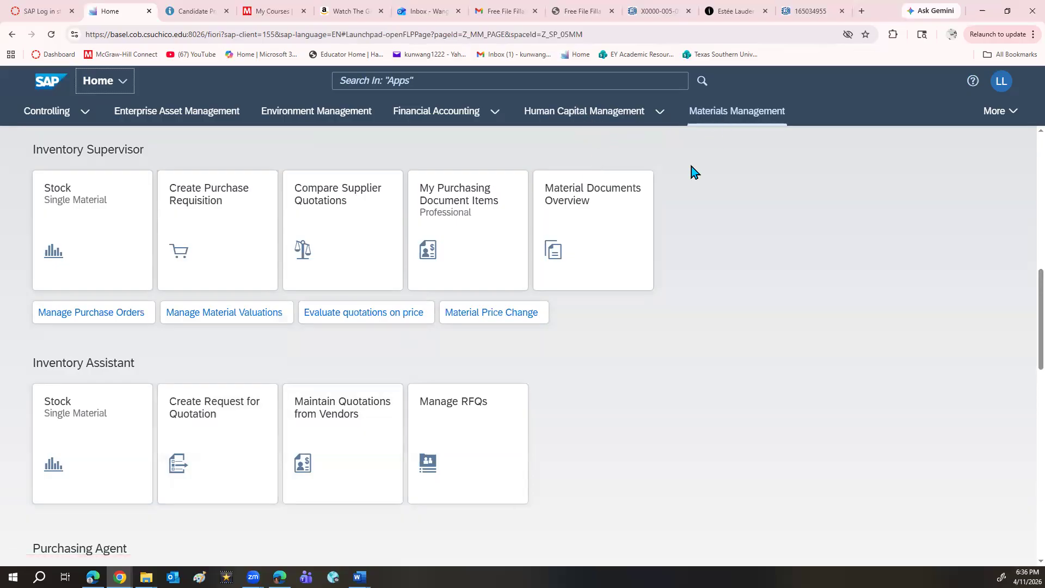
scroll(588, 320, "up", 5)
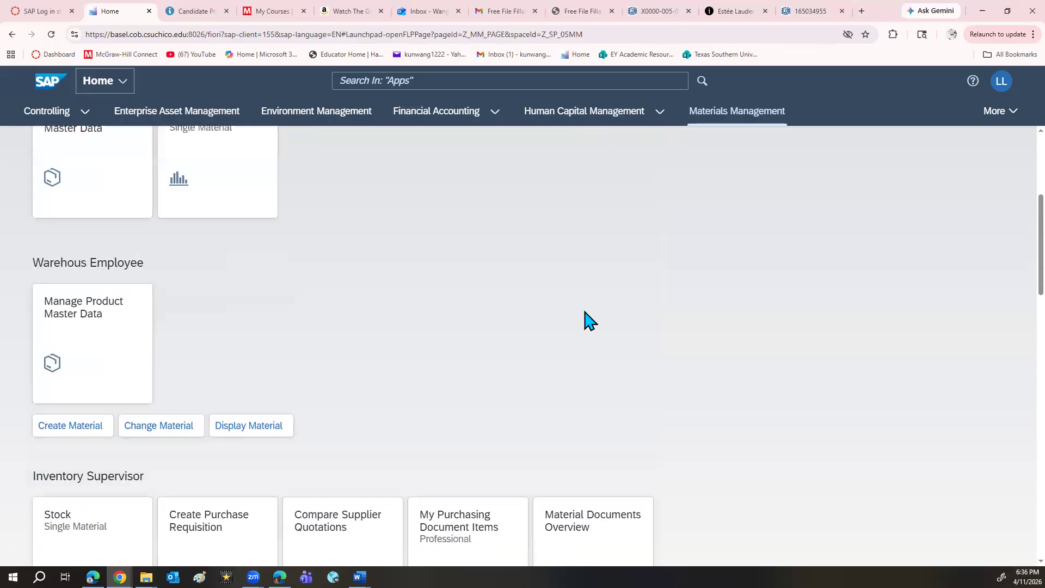
scroll(588, 320, "down", 3)
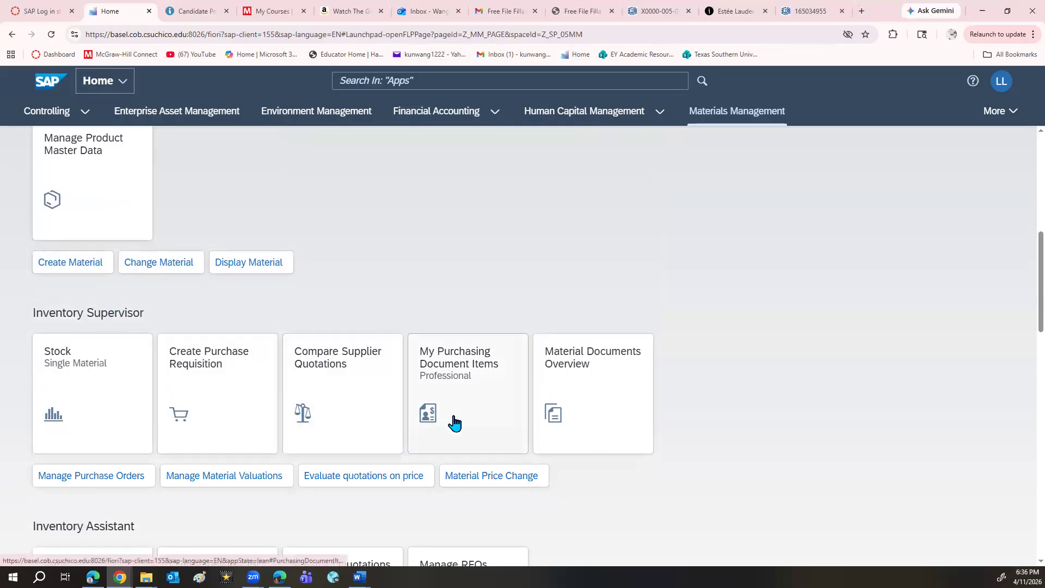
left_click(333, 395)
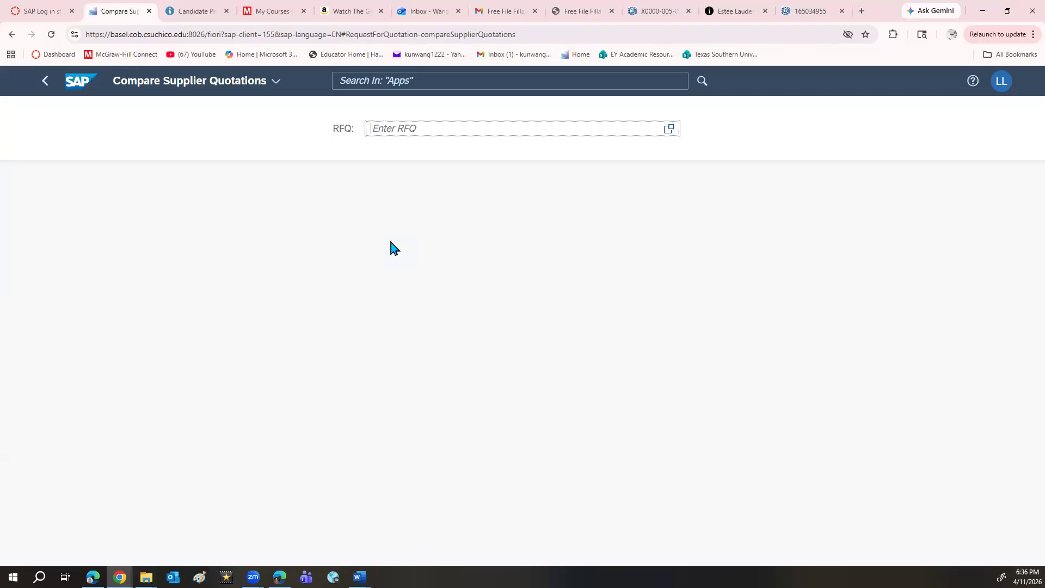
- Load RFQ 111 for comparison and award the Mid-West supply 111 quotation
type("rfg")
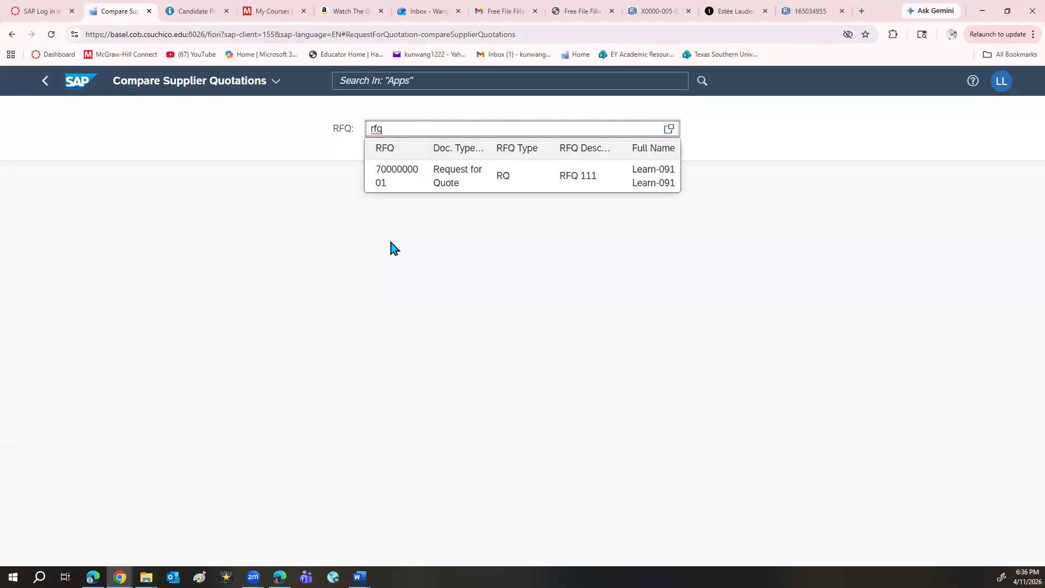
left_click(426, 184)
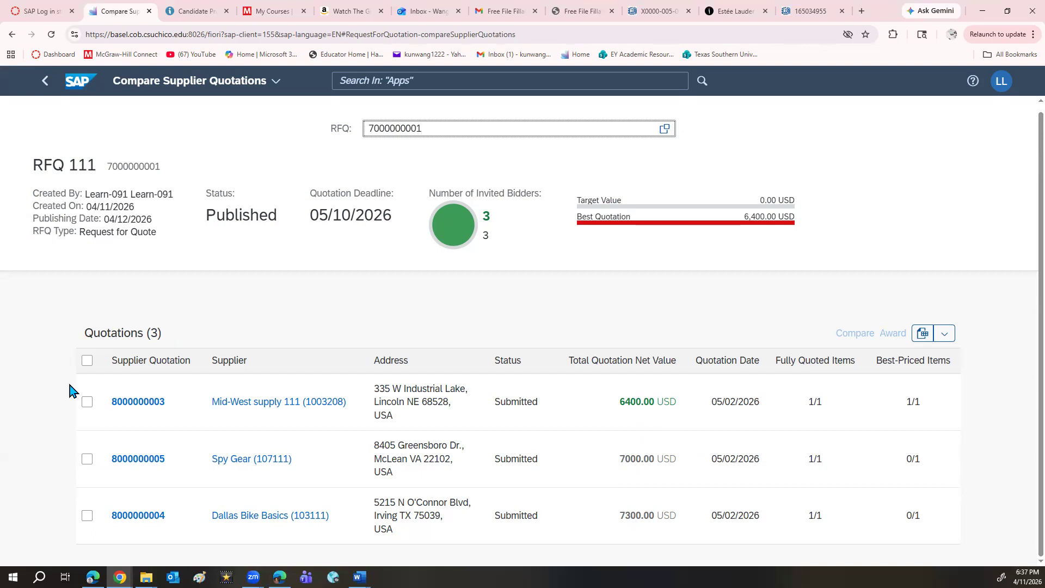
left_click(87, 402)
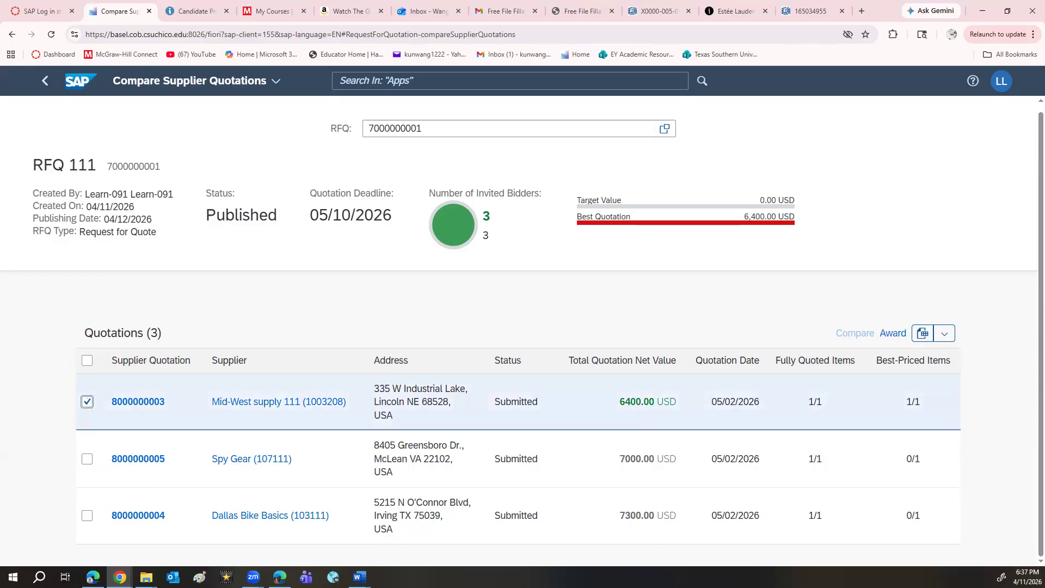
left_click(893, 334)
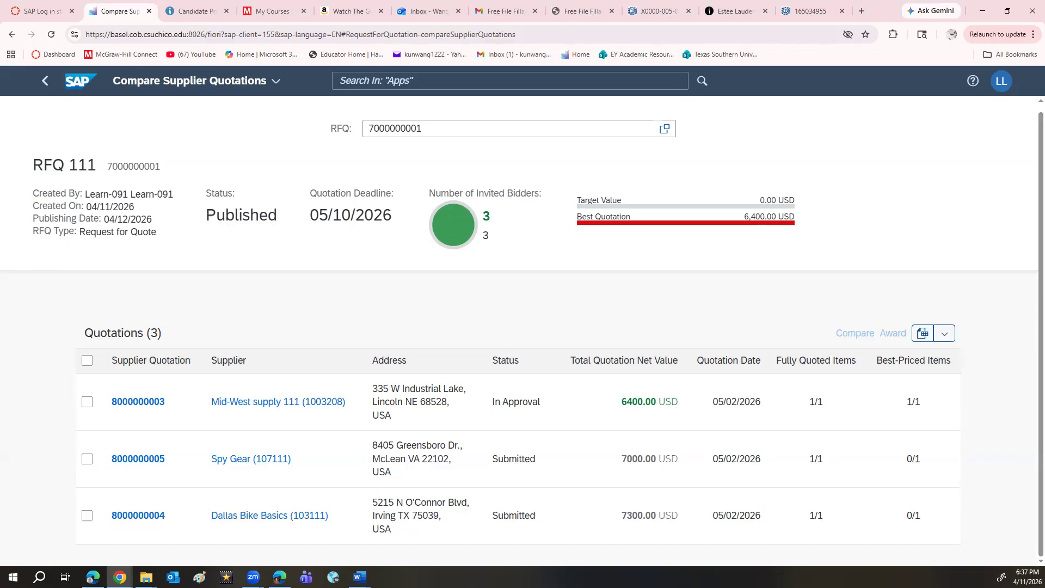
- Open the Spy Gear quotation in Manage Supplier Quotation and complete it
left_click(143, 464)
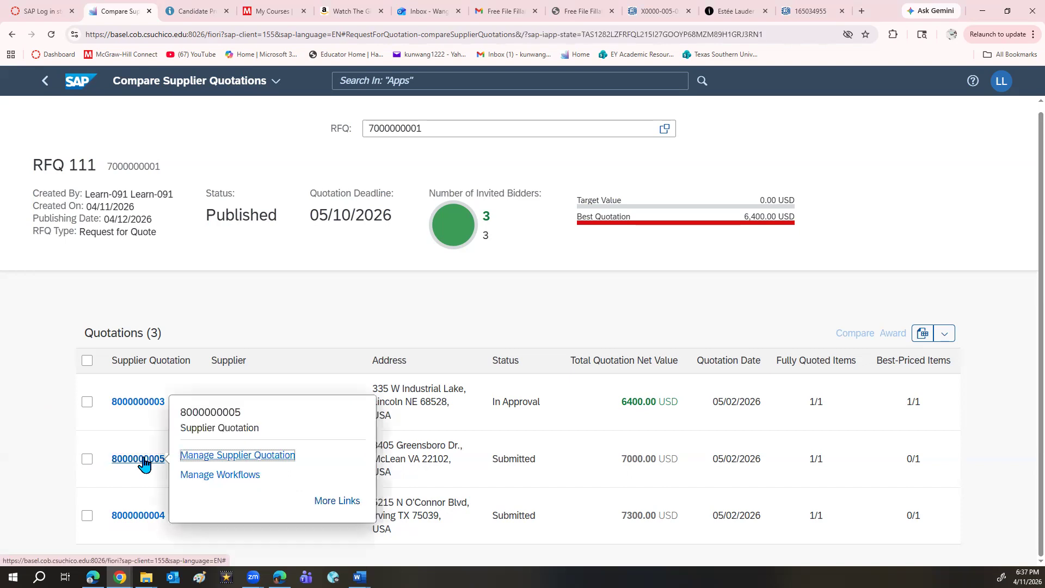
left_click(236, 457)
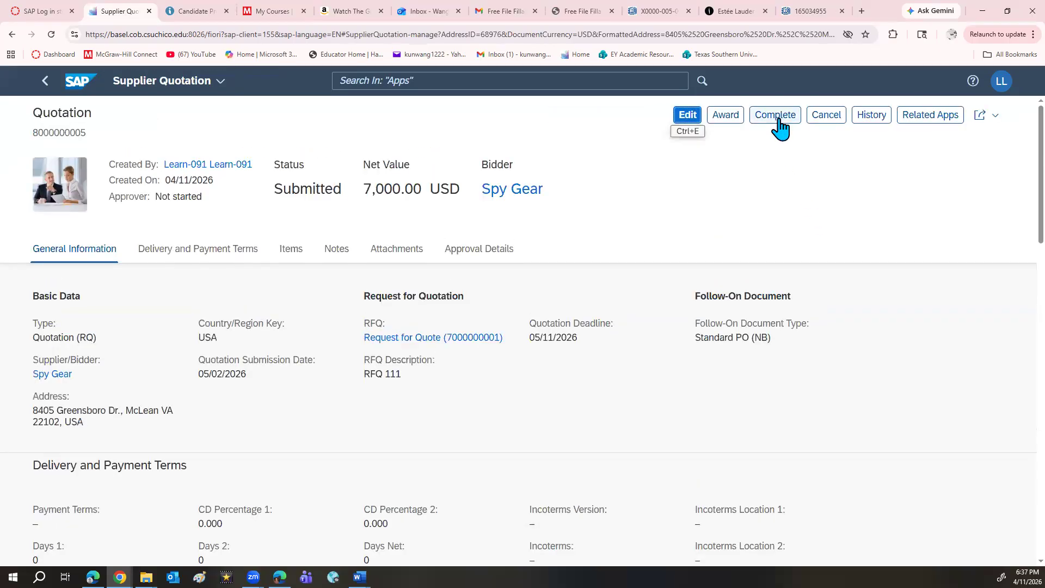
left_click(779, 120)
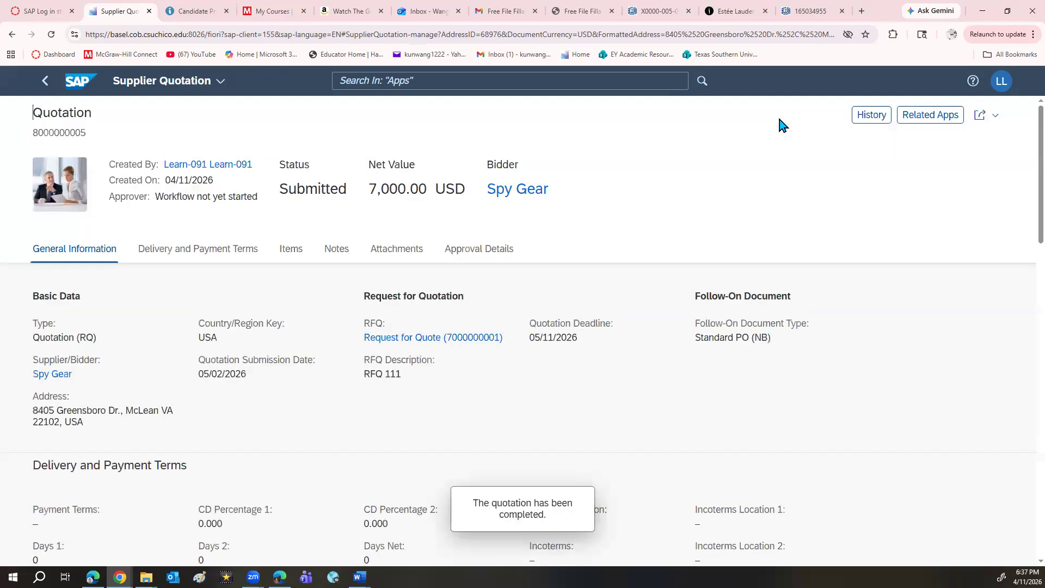
- Leave the Spy Gear quotation and reload RFQ 111 in Compare Supplier Quotations for the Inventory Supervisor role
left_click(46, 82)
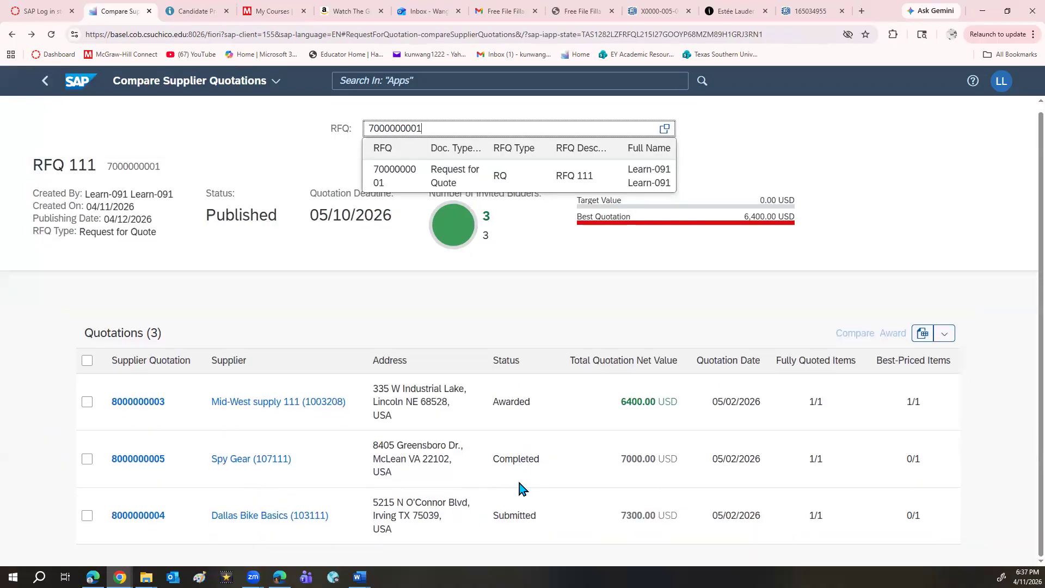
left_click(134, 516)
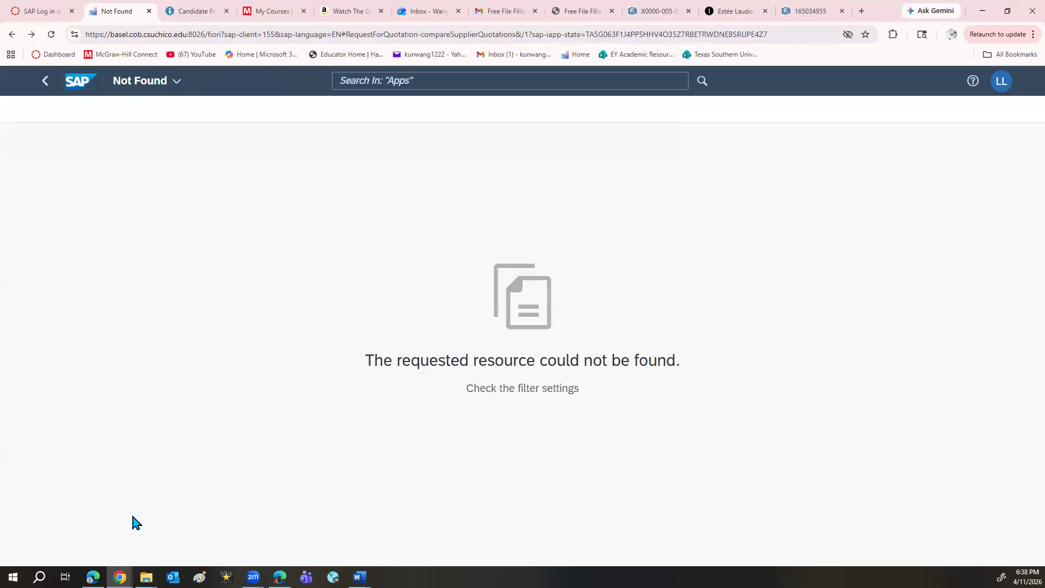
left_click(43, 91)
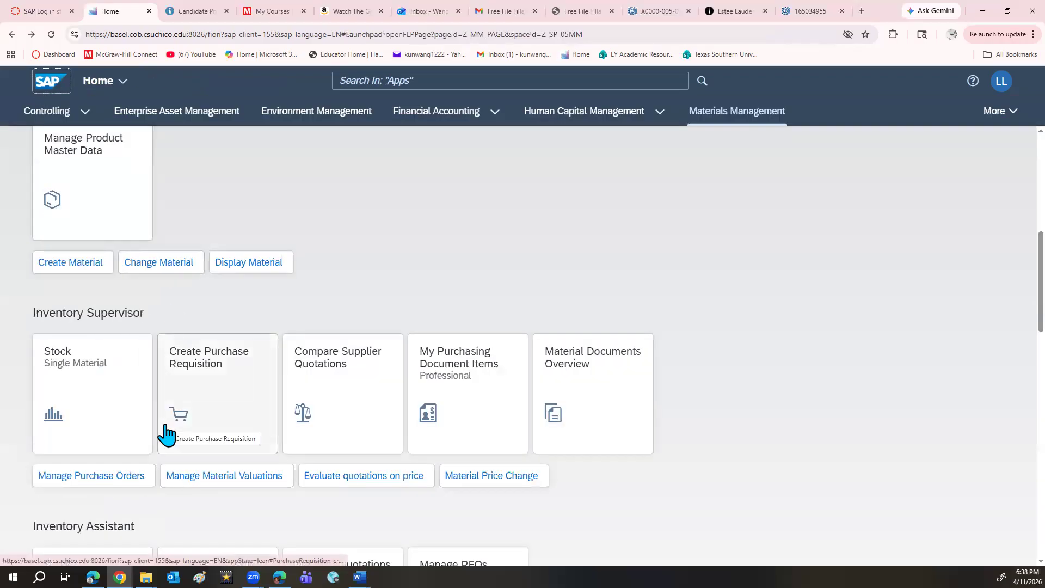
left_click(333, 380)
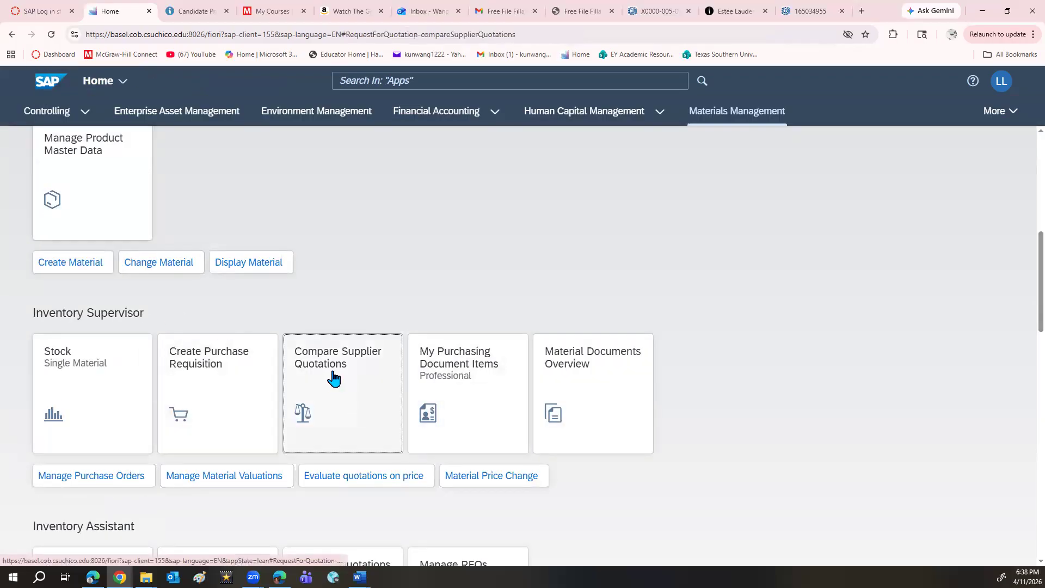
left_click(446, 124)
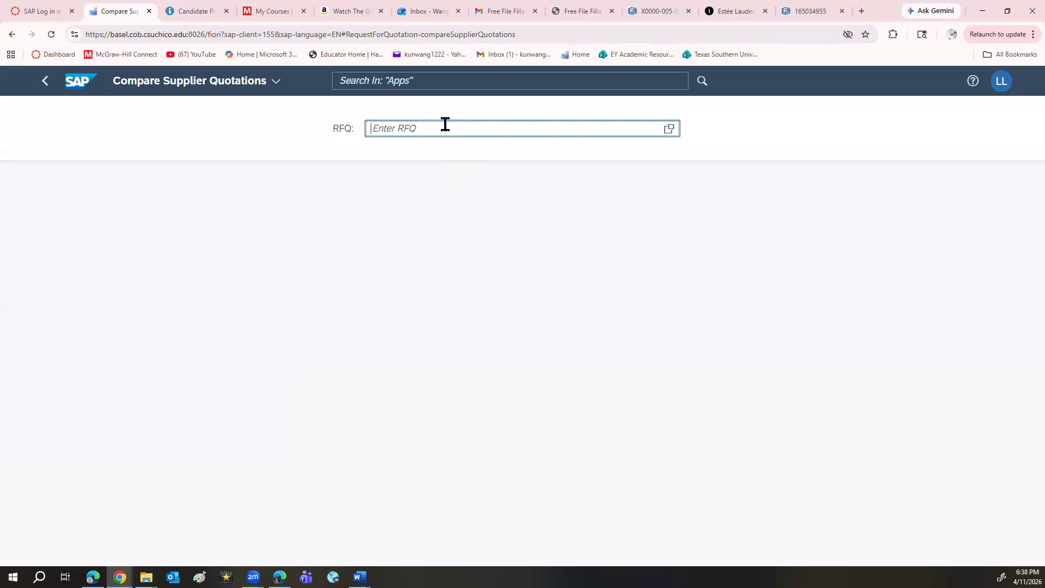
type("rfq")
left_click(414, 214)
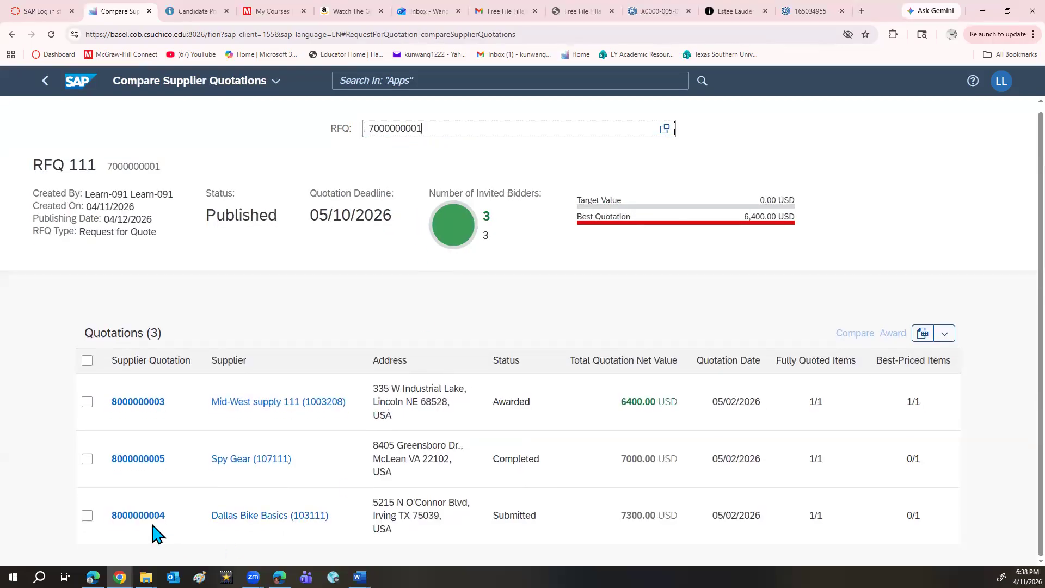
- Open the Dallas Bike Basics quotation in Manage Supplier Quotation, complete it and return to the comparison
left_click(141, 520)
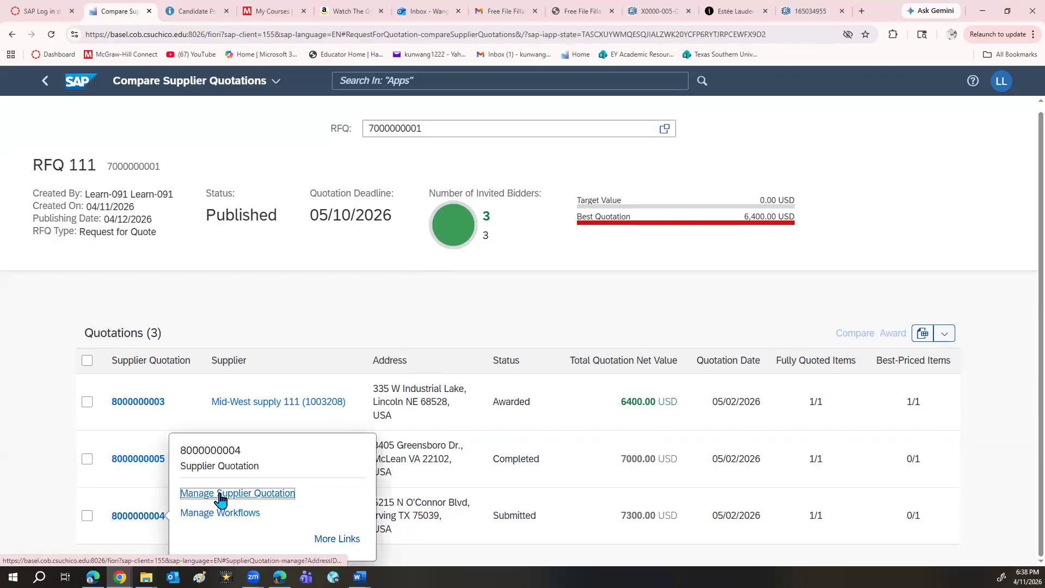
left_click(220, 493)
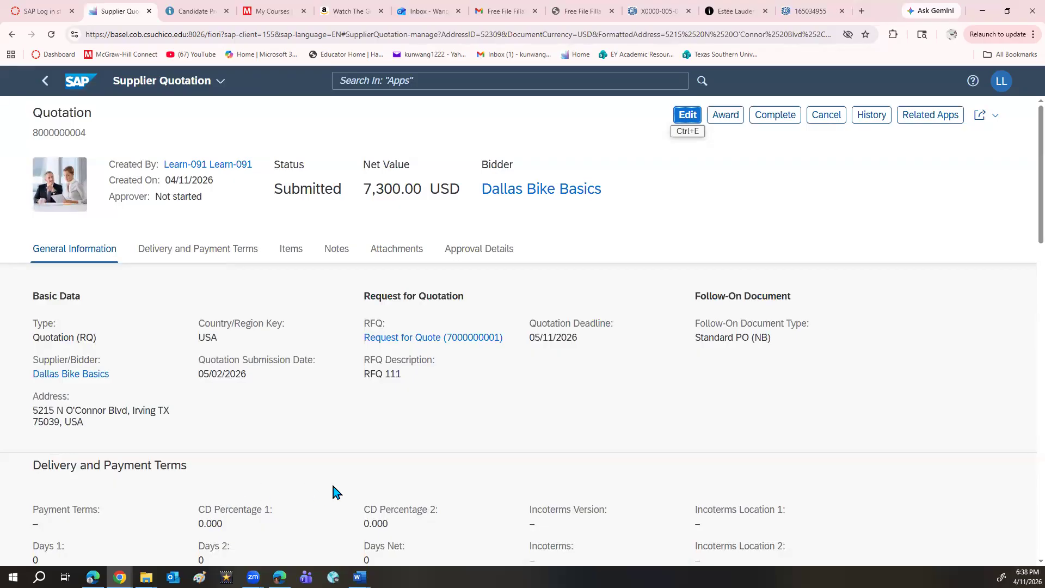
left_click(783, 126)
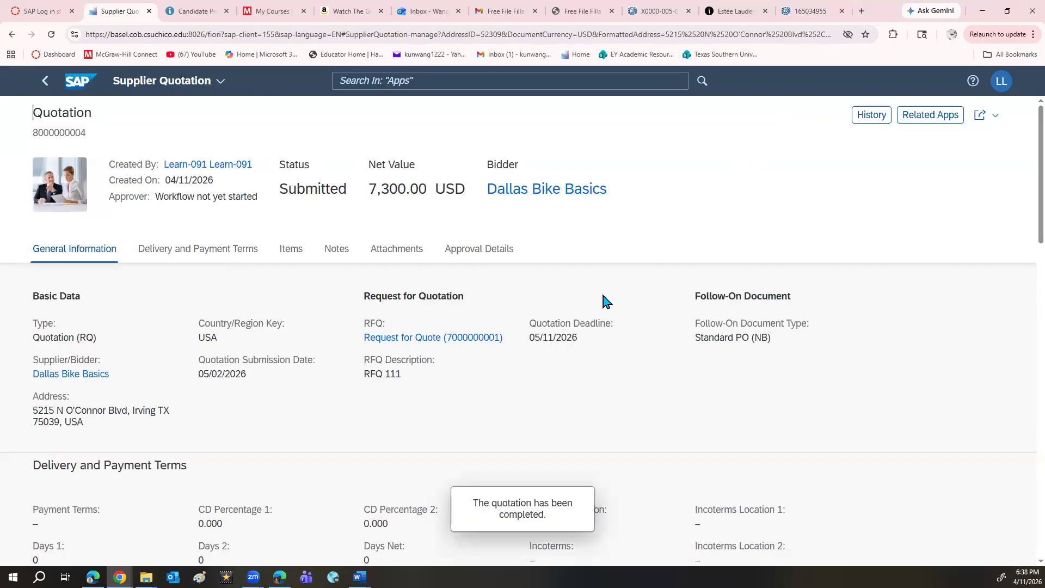
left_click(44, 87)
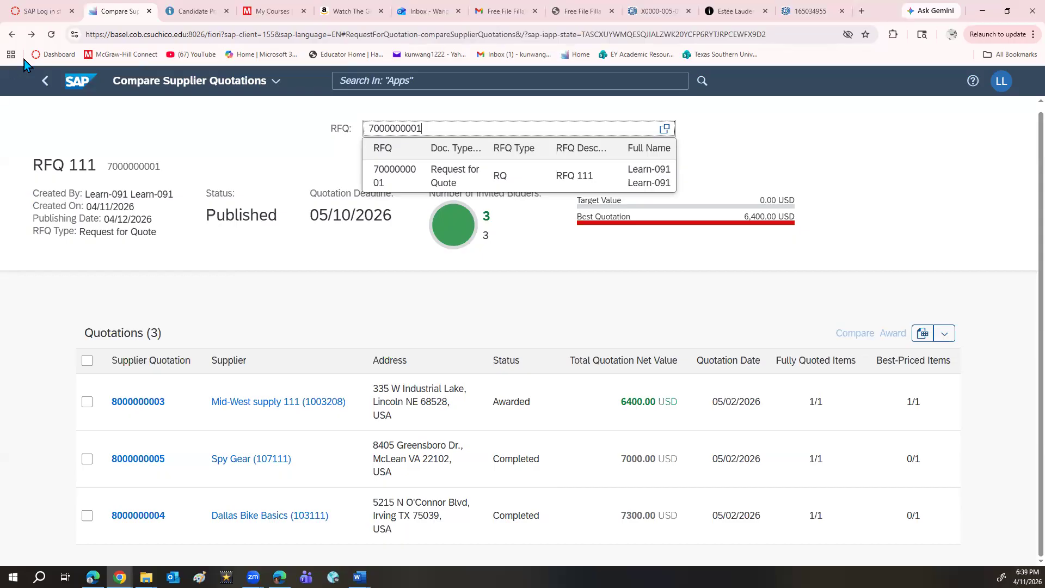
- Go to the Materials Management page, open Manage RFQs for the Inventory Assistant role and display RFQ 111
left_click(234, 81)
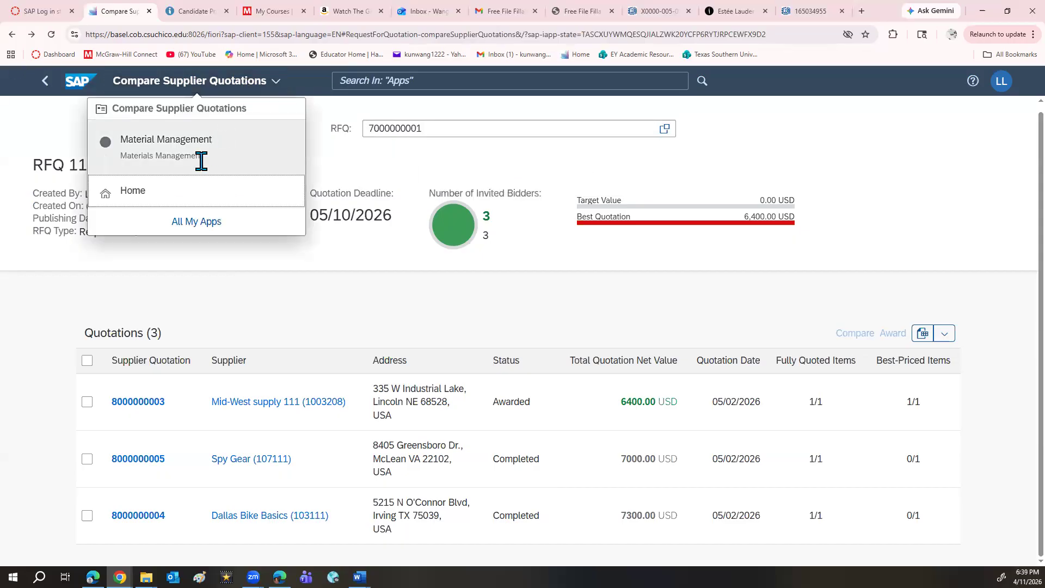
left_click(201, 160)
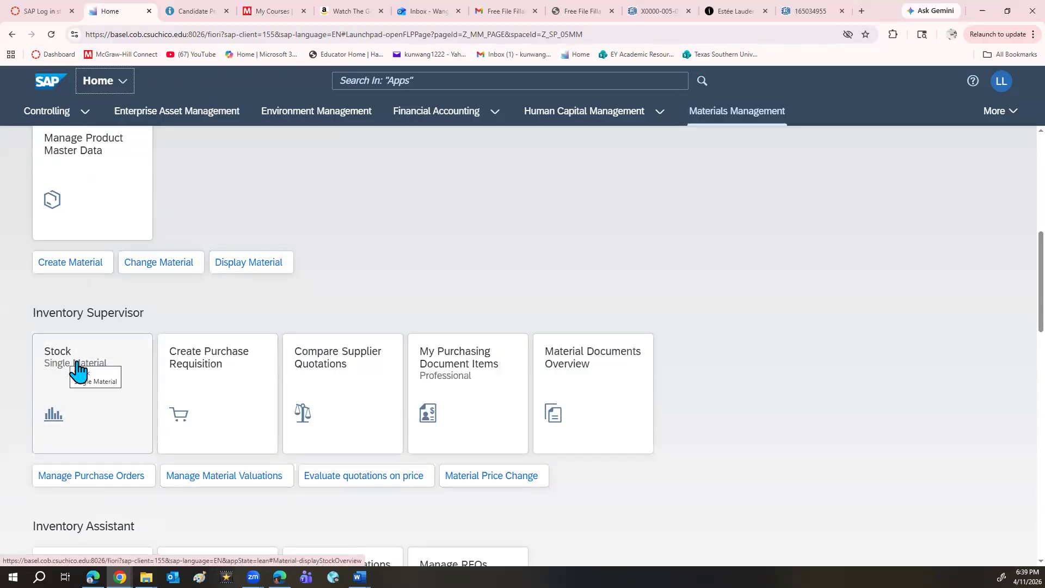
scroll(250, 404, "down", 2)
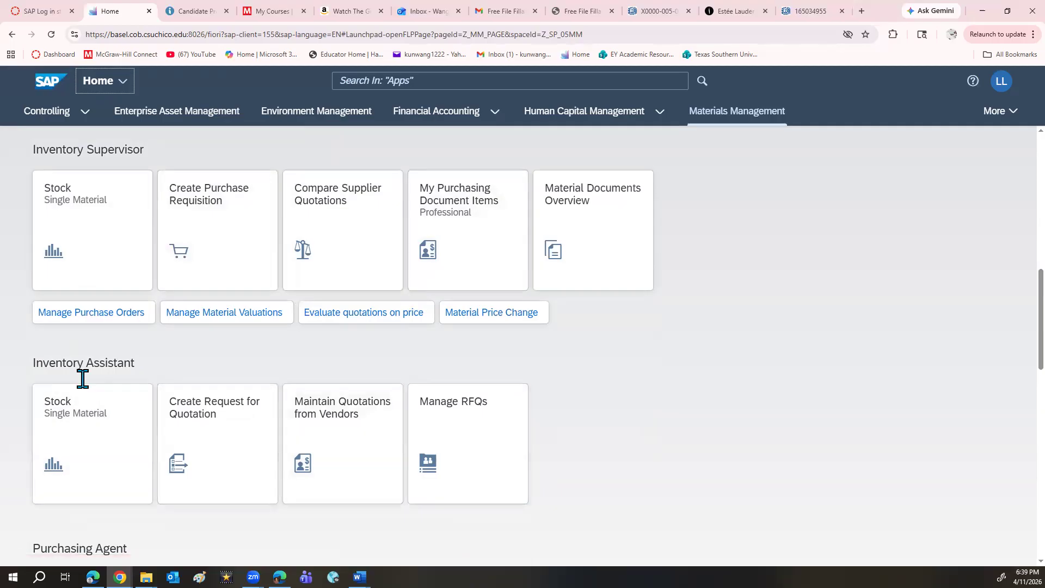
left_click(494, 443)
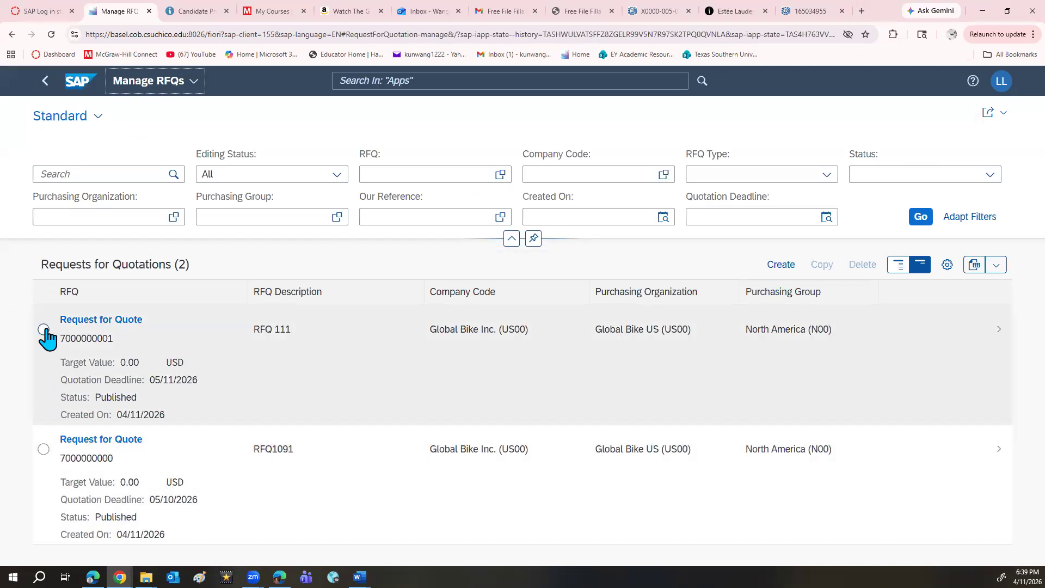
left_click(44, 330)
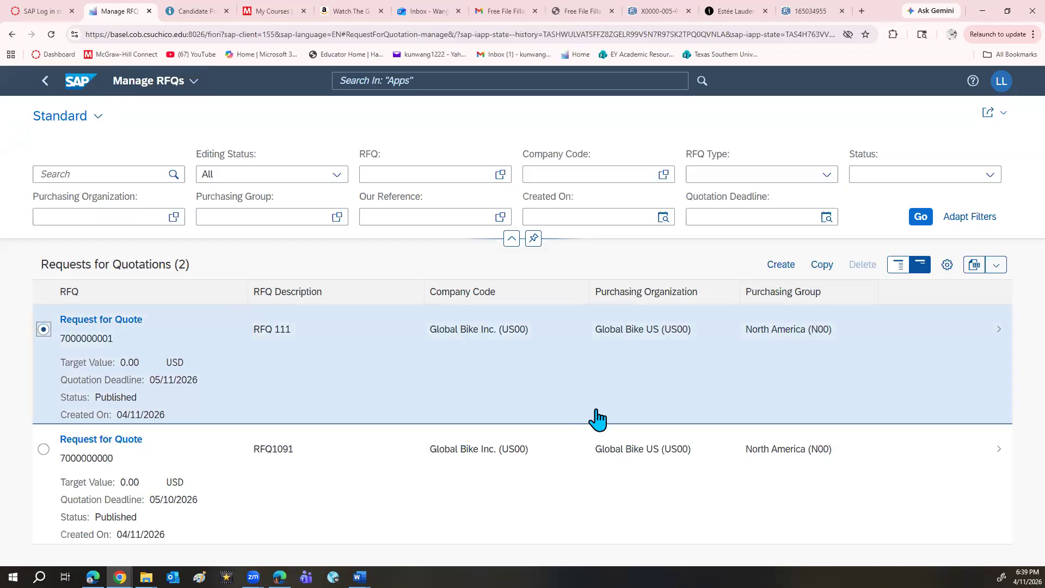
left_click(999, 330)
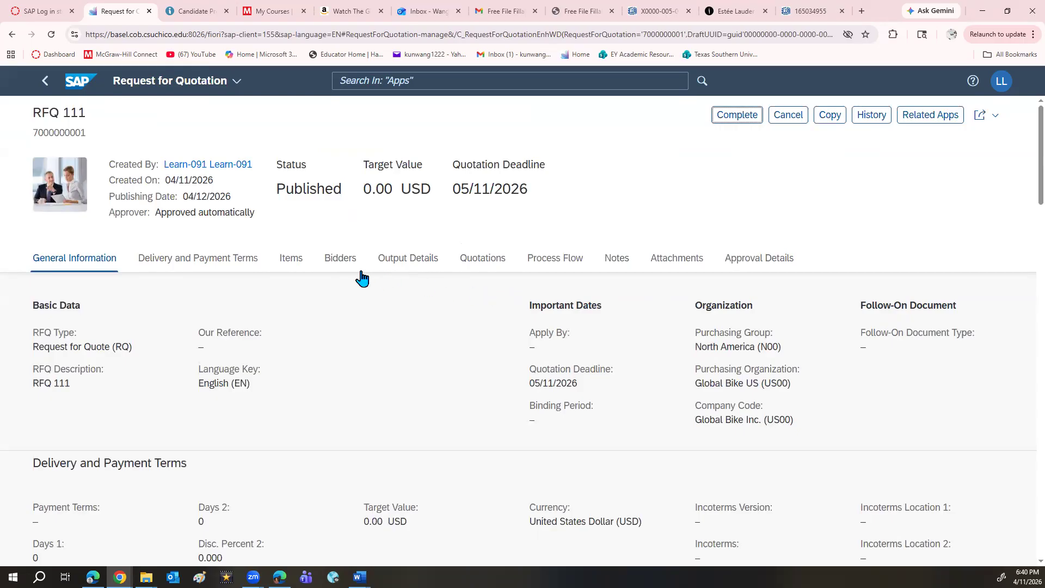
- Open the awarded Mid-West supply 111 quotation from the RFQ's process flow and create a purchase order as its follow-on document
left_click(557, 266)
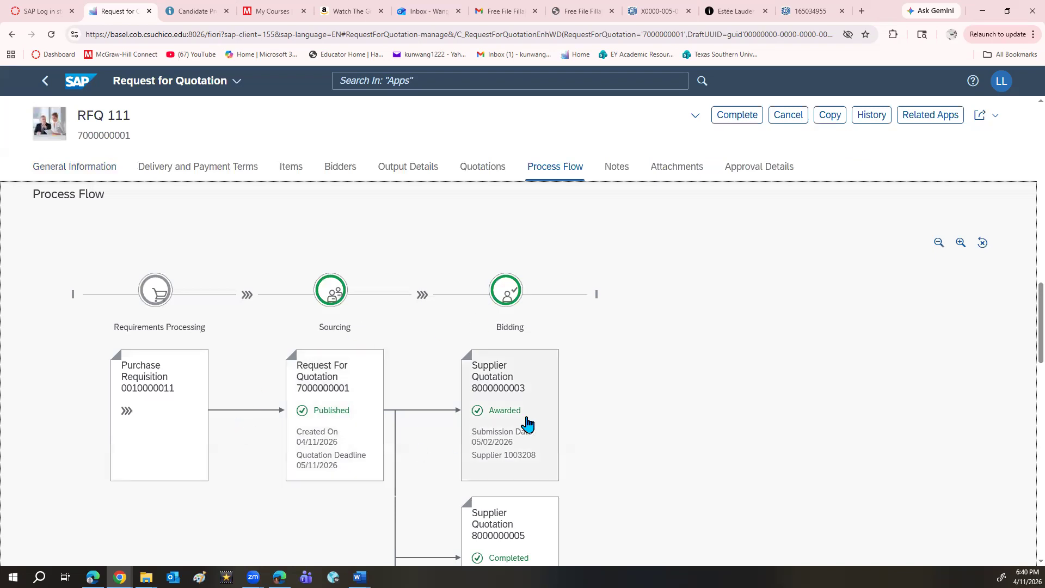
scroll(625, 441, "down", 3)
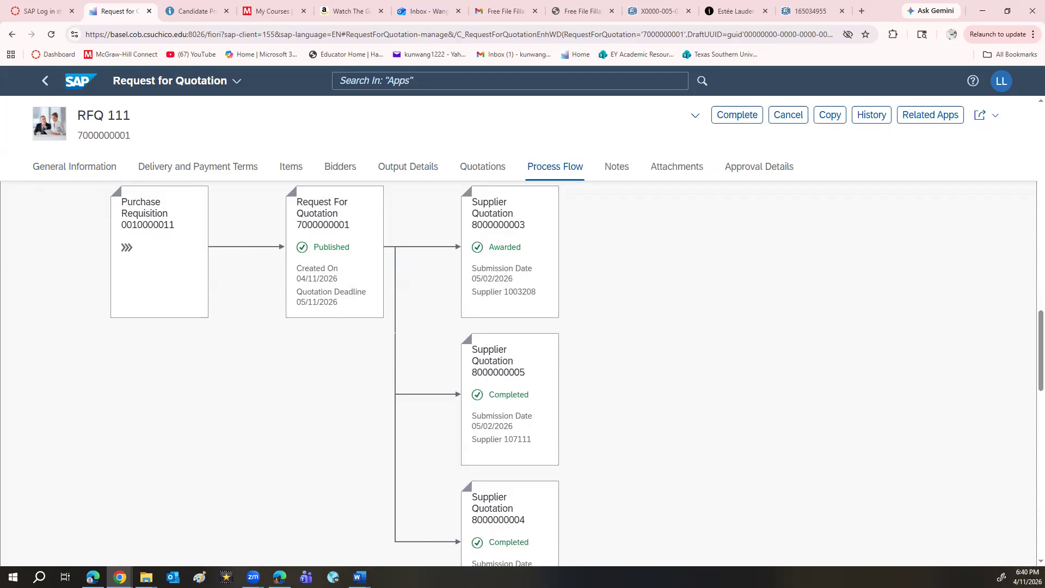
left_click(504, 255)
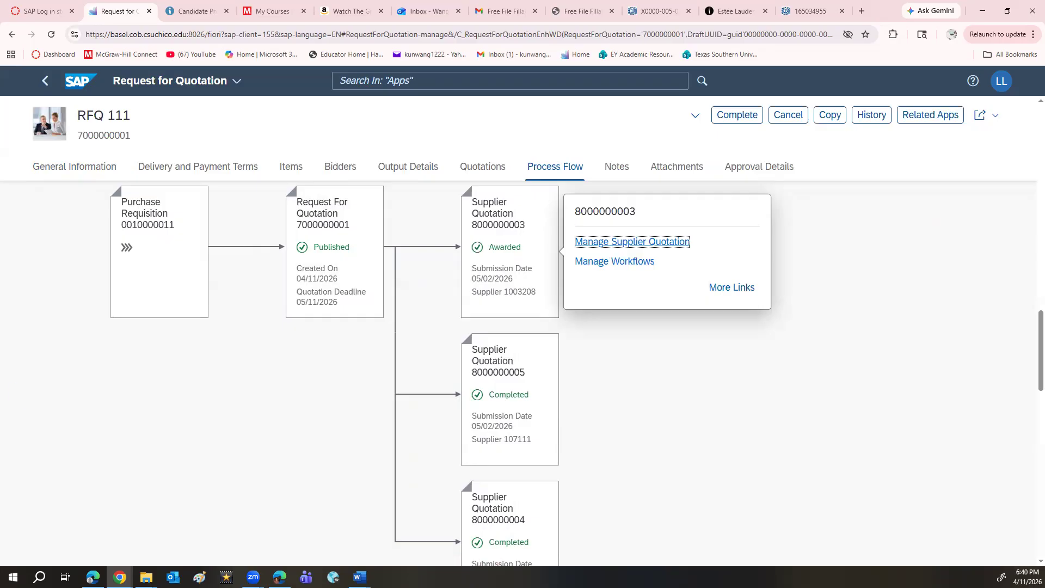
left_click(608, 243)
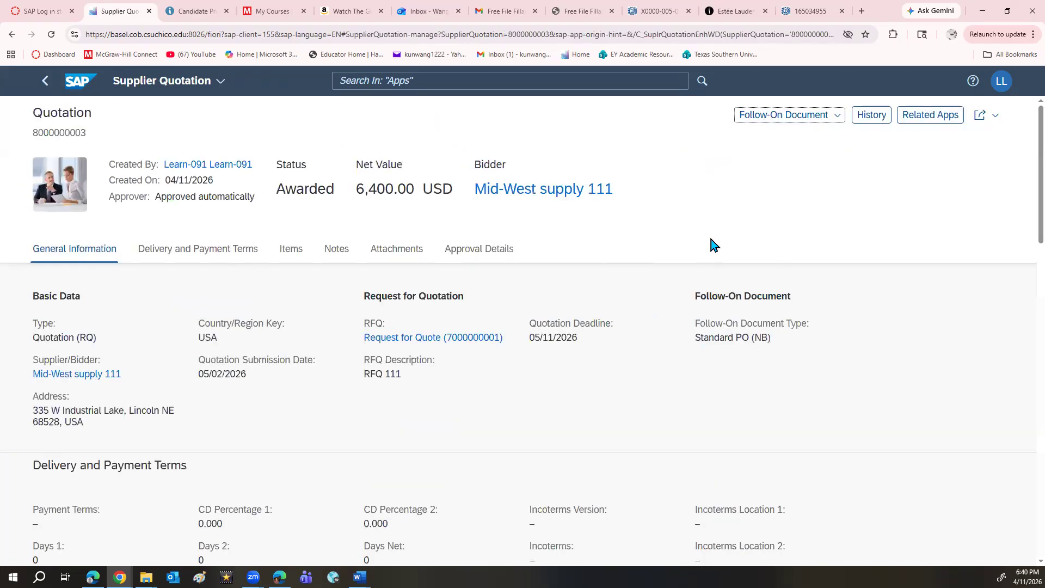
left_click(803, 124)
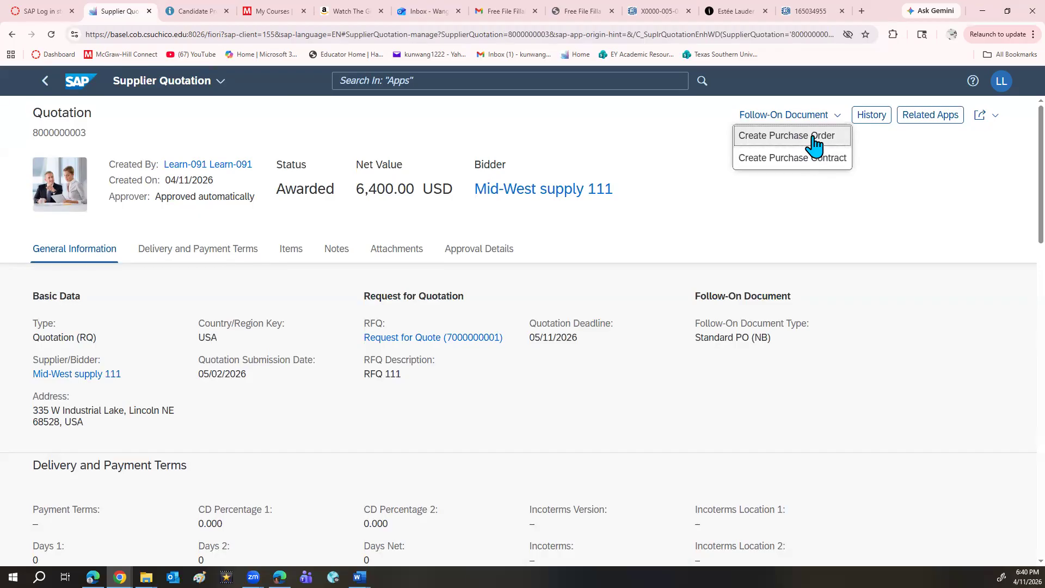
left_click(815, 141)
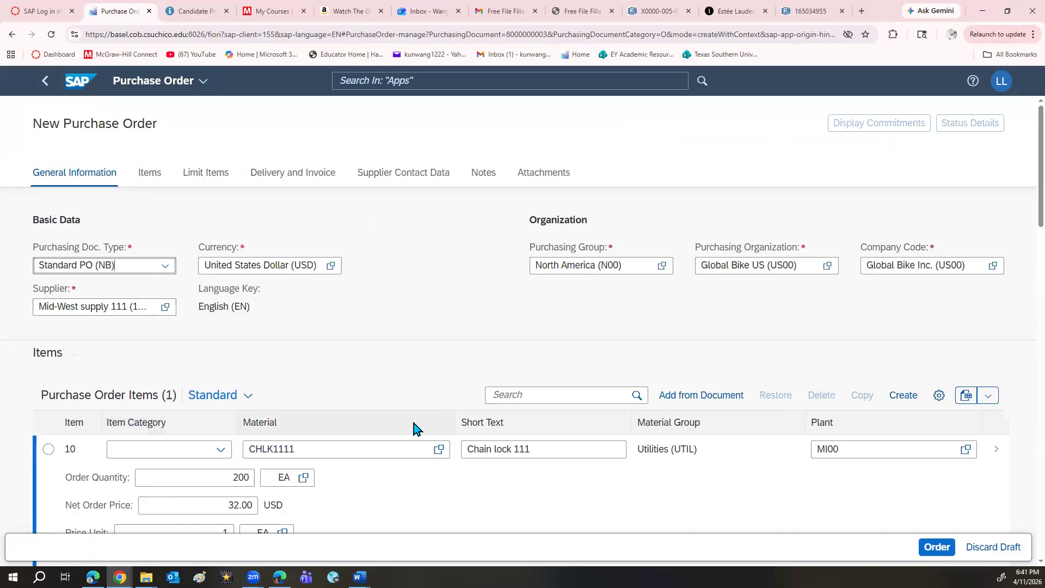
- Set the order quantity of purchase order item 10 (Chain lock 111) to 100 EA
scroll(413, 428, "down", 3)
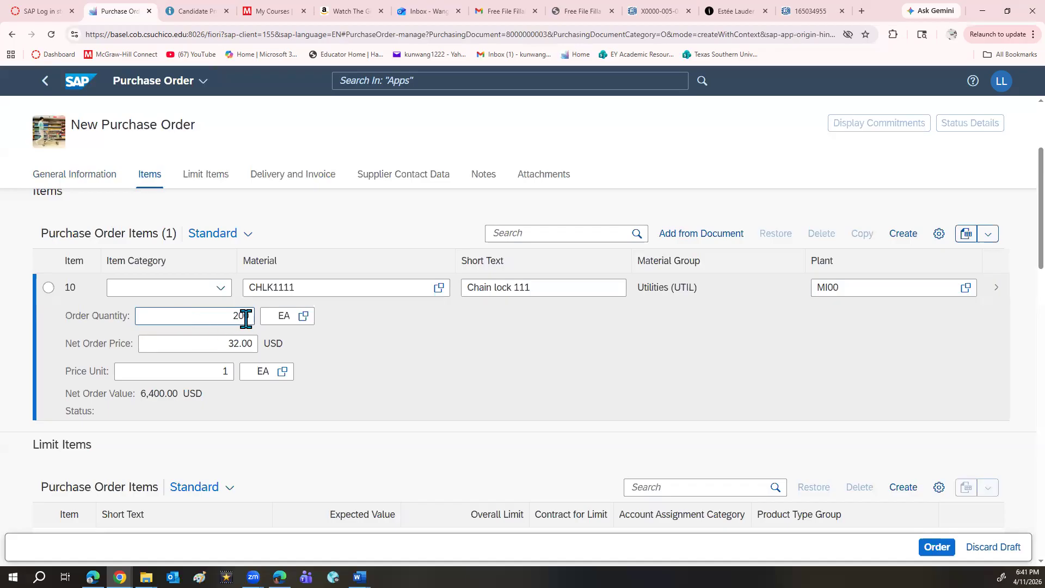
left_click(229, 369)
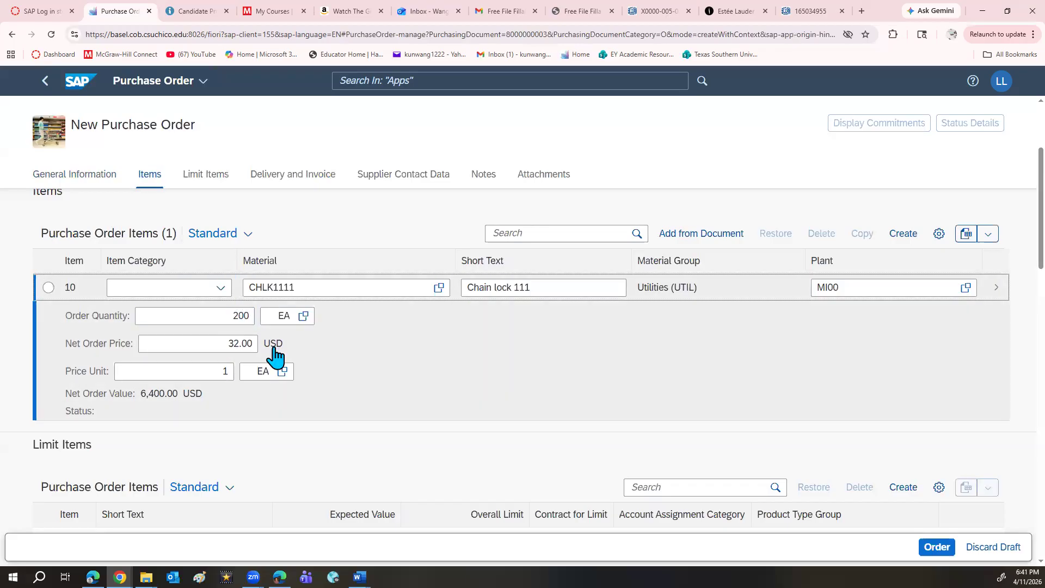
left_click(231, 316)
left_click(229, 346)
key("BackSpace")
type("1")
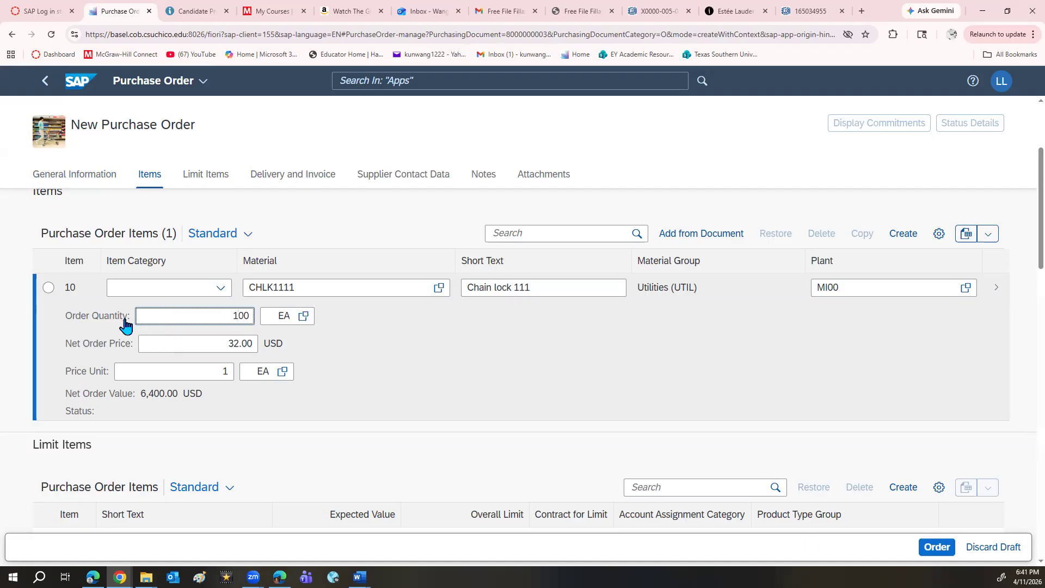
- Copy purchase order item 10 to a second Chain lock 111 item, keeping the order quantity at 100 EA
left_click(48, 288)
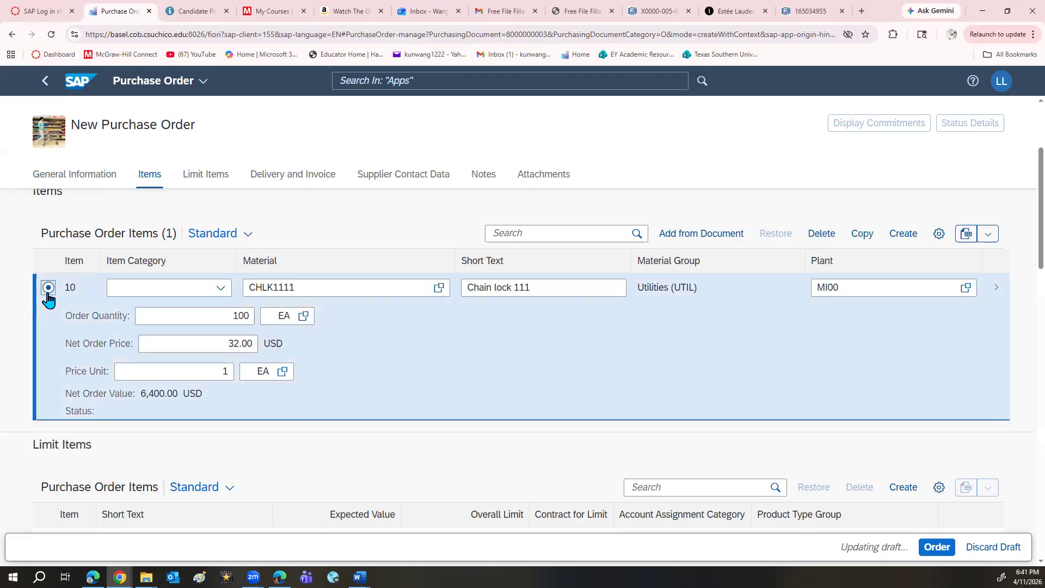
left_click(858, 238)
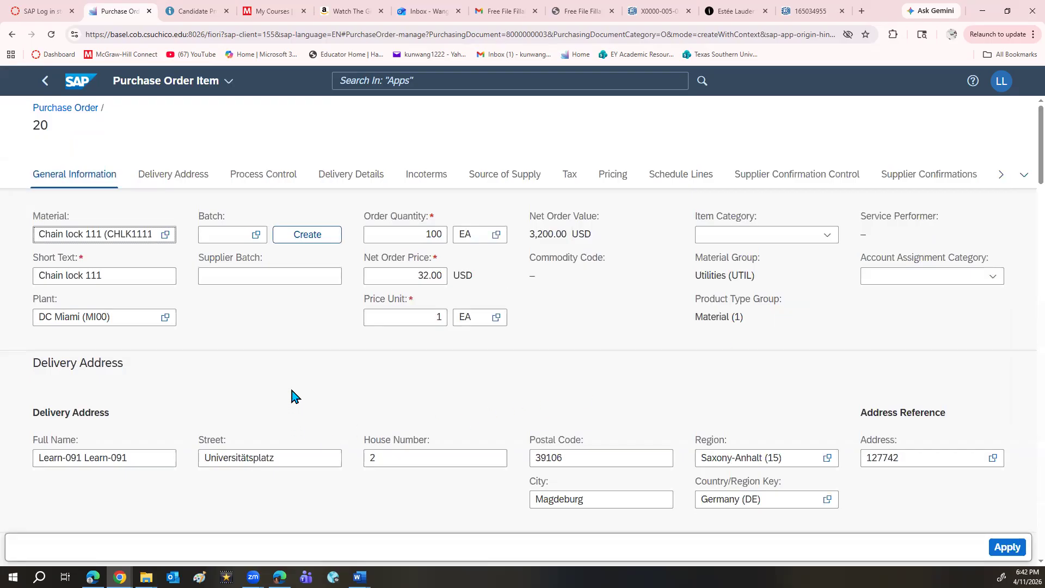
left_click(415, 233)
key("Return")
- Set the delivery date of the copied item's schedule line to 05/09/2026 and apply the item changes
left_click(679, 178)
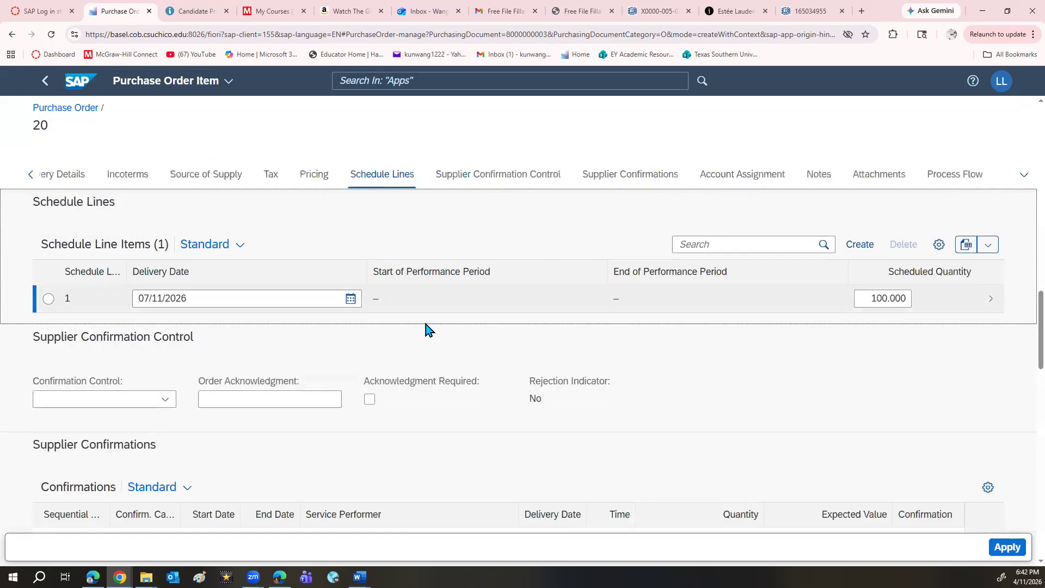
left_click(350, 299)
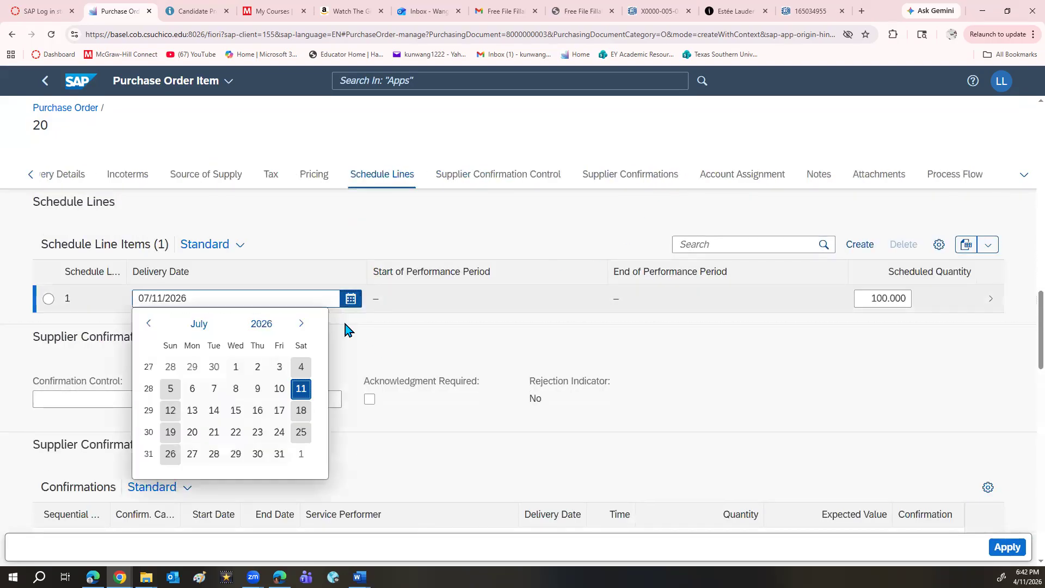
left_click(301, 415)
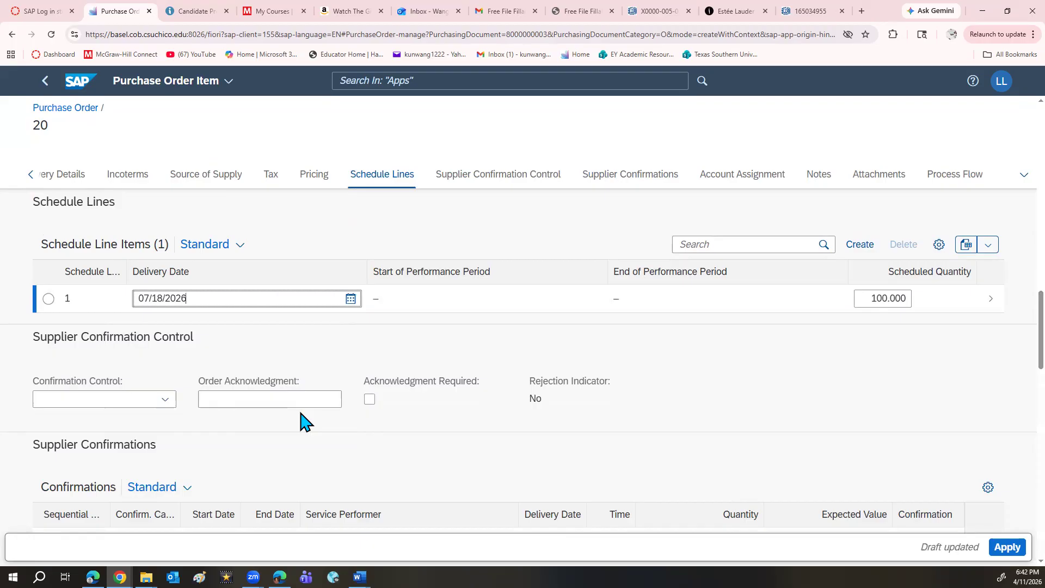
left_click(348, 302)
left_click(149, 325)
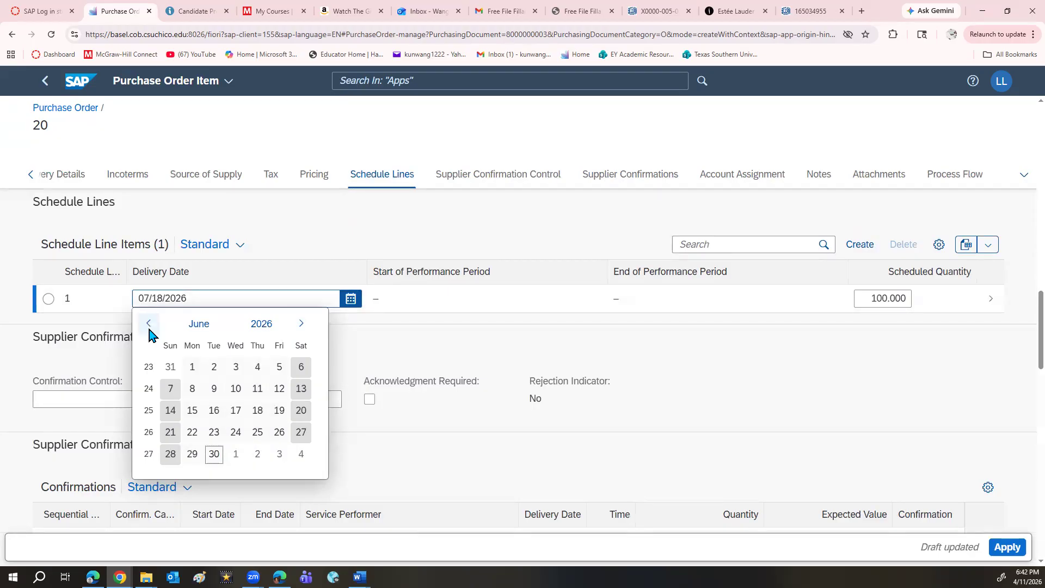
left_click(149, 326)
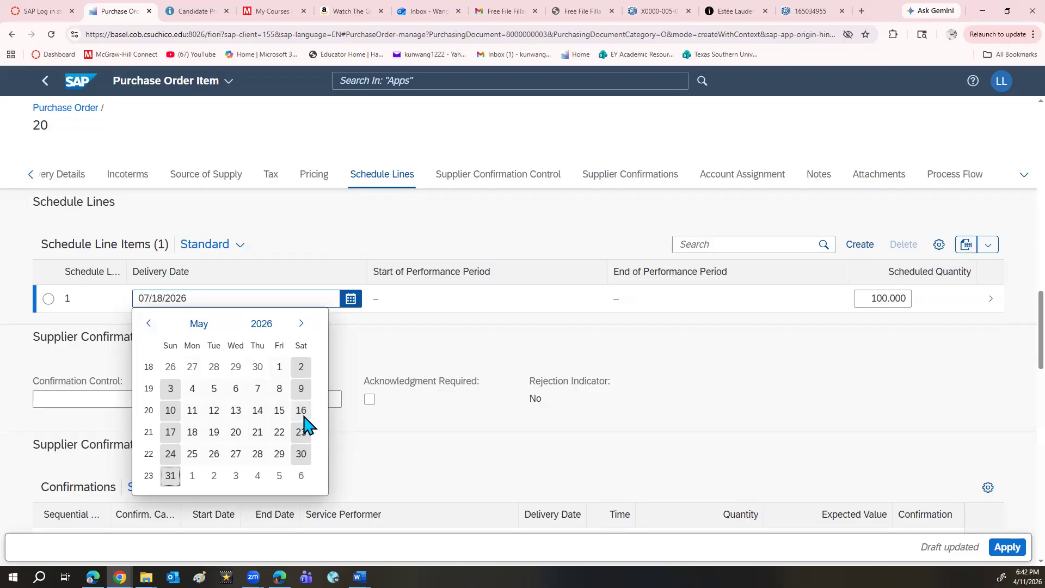
left_click(302, 391)
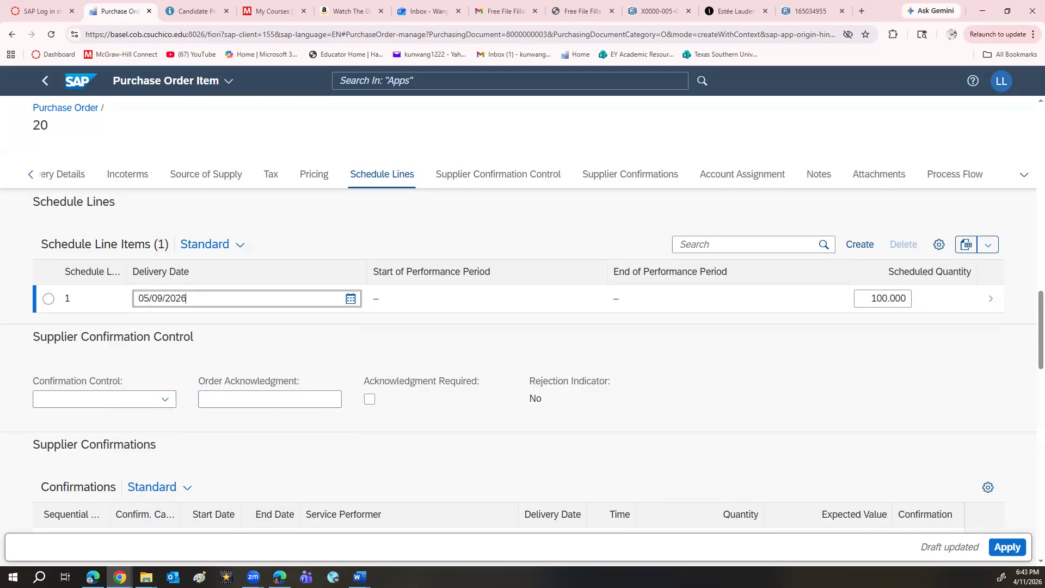
left_click(1009, 546)
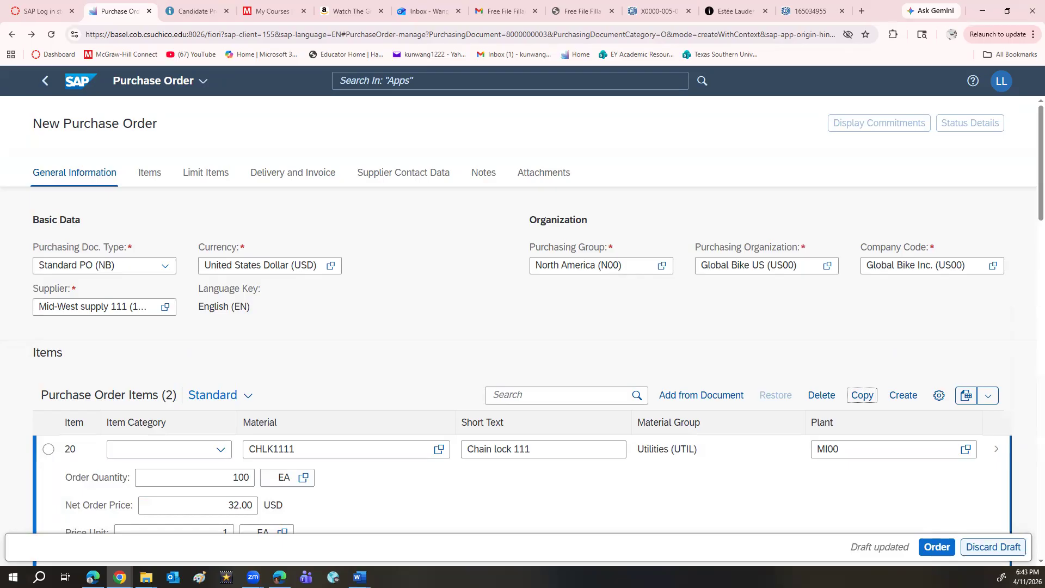
- Place the purchase order with Mid-West supply 111 and return to the Materials Management page
left_click(936, 547)
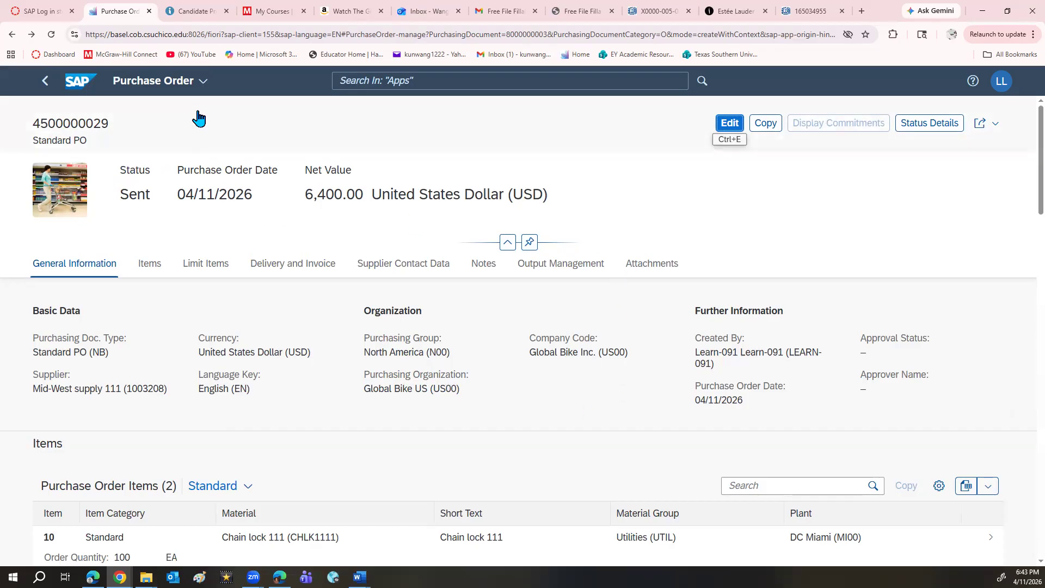
left_click(203, 87)
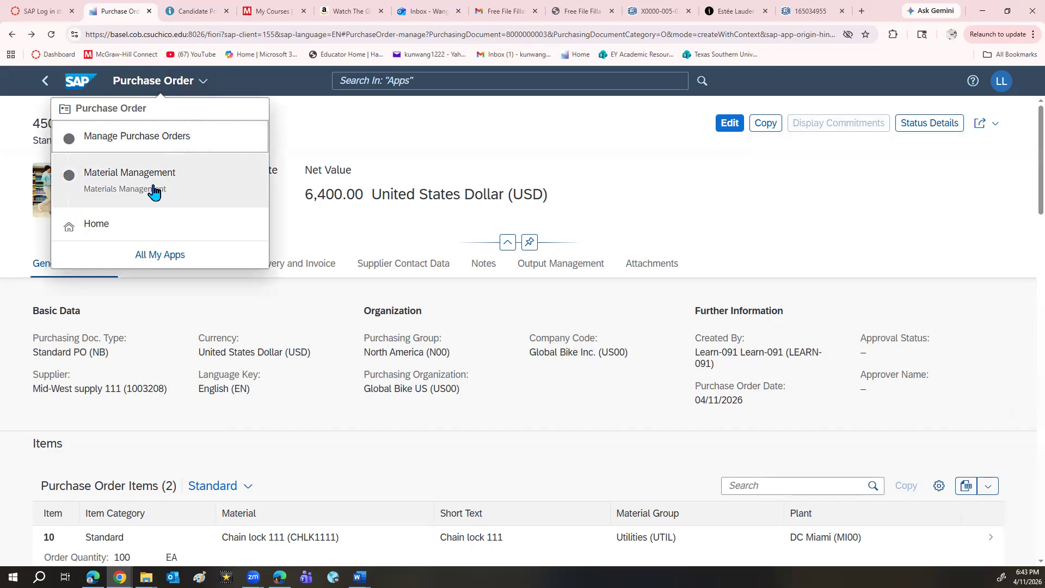
left_click(155, 192)
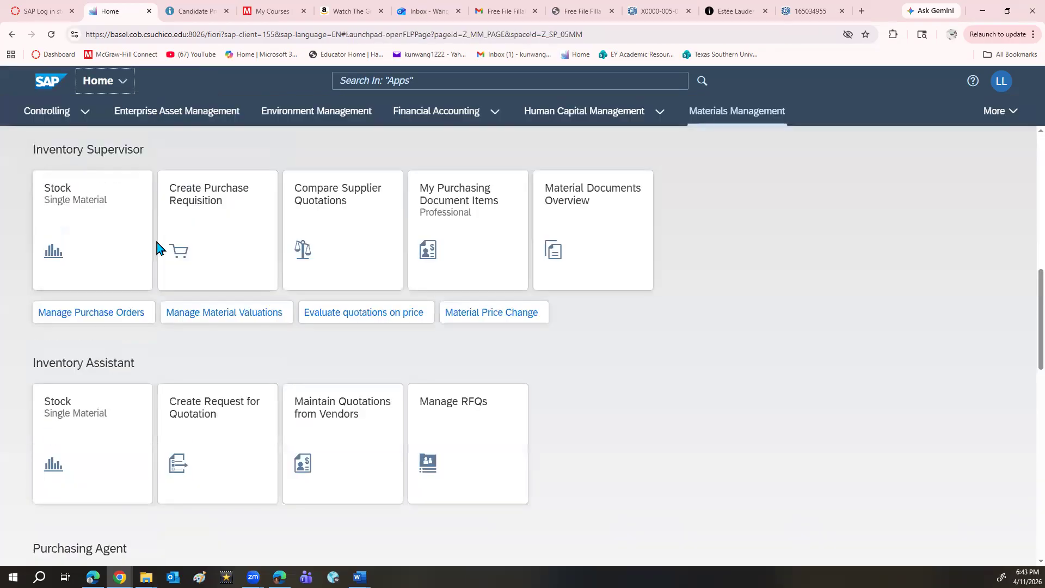